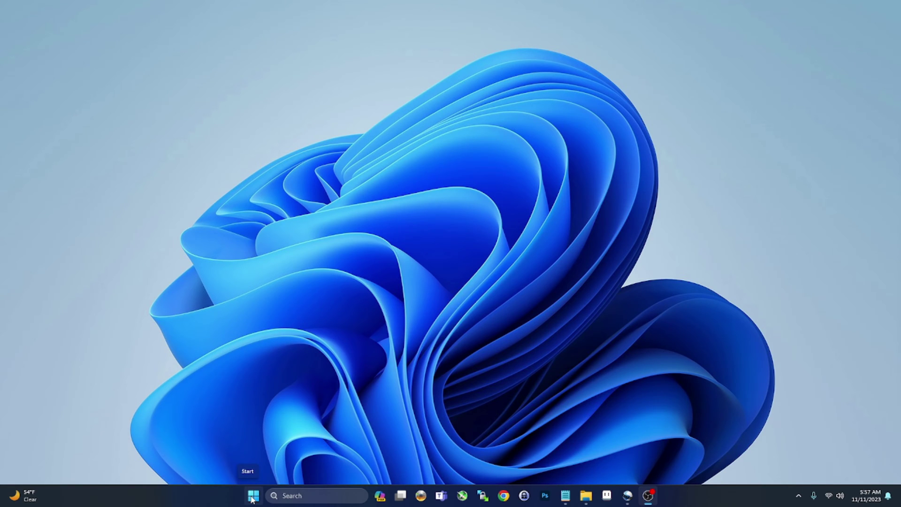
- Open System > About from the Start right-click menu and select the 23H2 version value
right_click(253, 498)
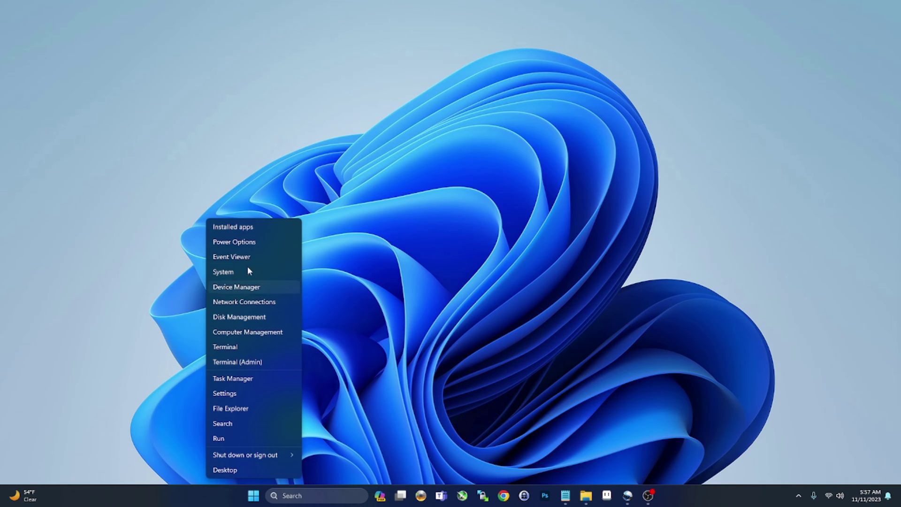
click(225, 273)
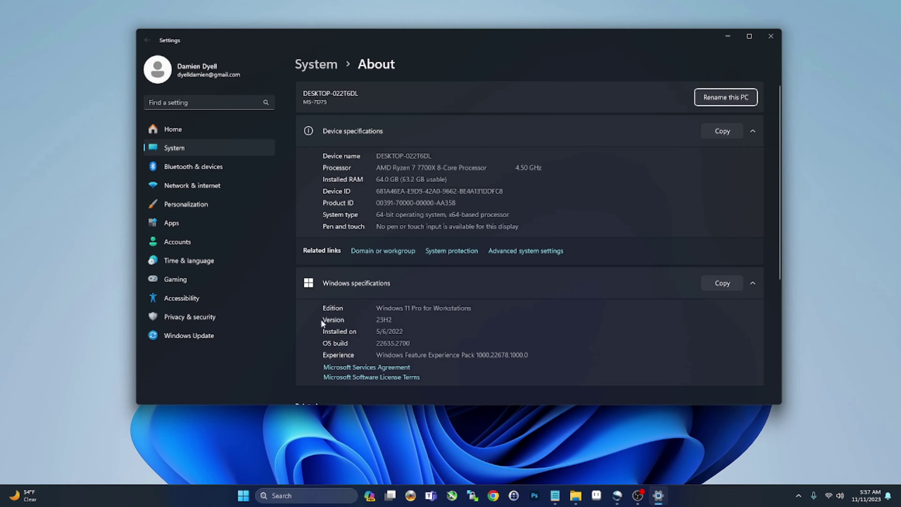
click(397, 320)
drag(397, 321, 314, 320)
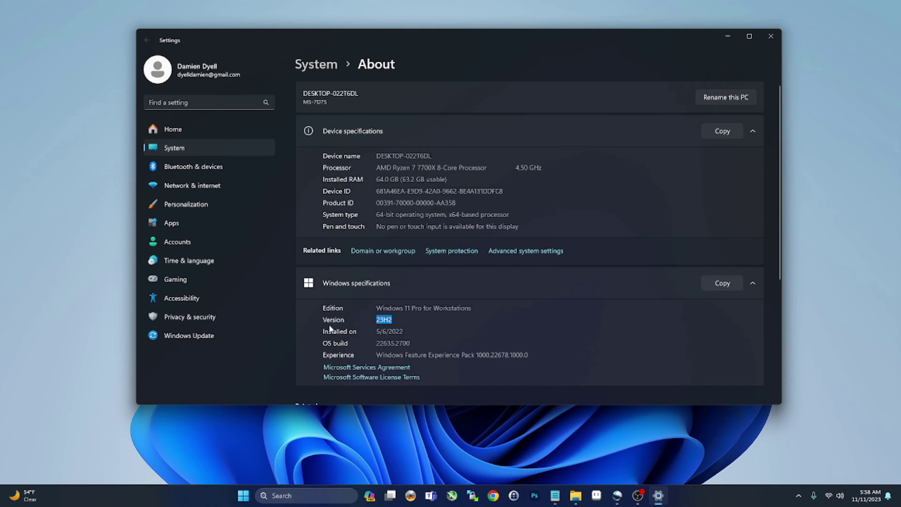
click(194, 339)
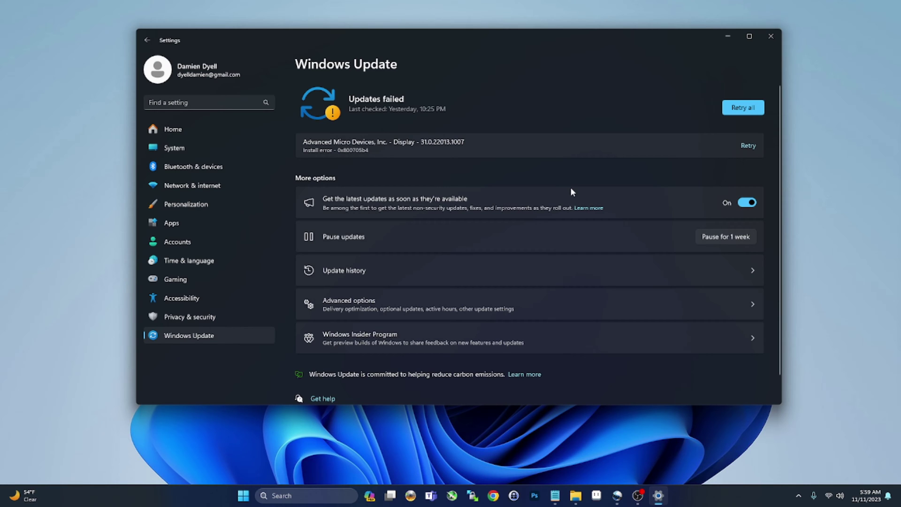
- Close Settings, open Copilot with Win+C and delete the 'turn on dark mode' chat from history
click(773, 35)
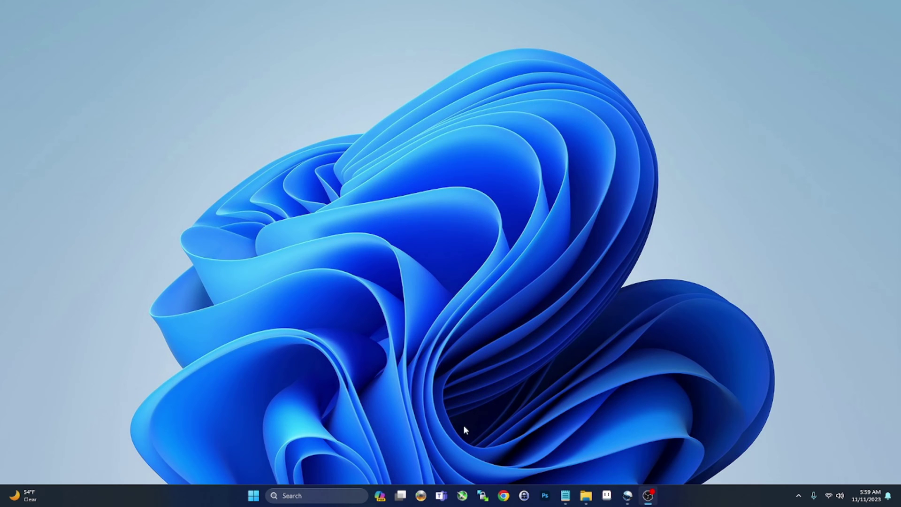
key(super+c)
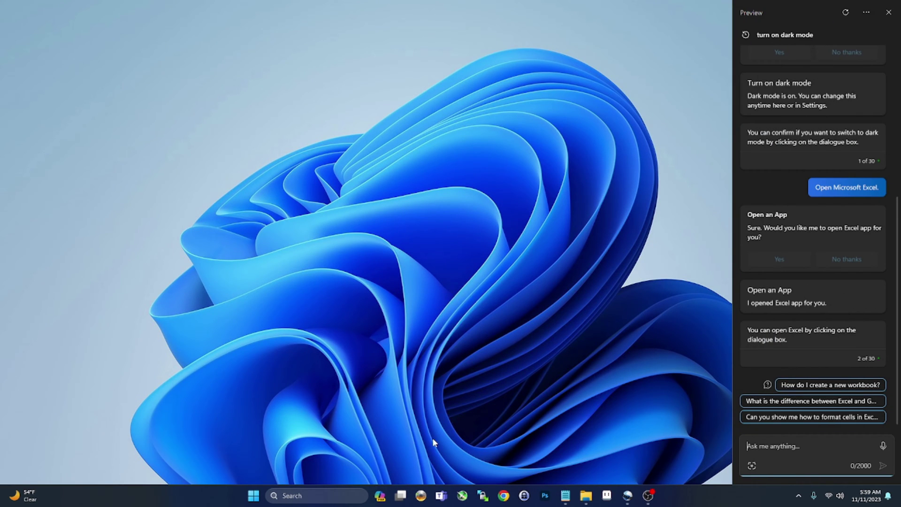
click(745, 35)
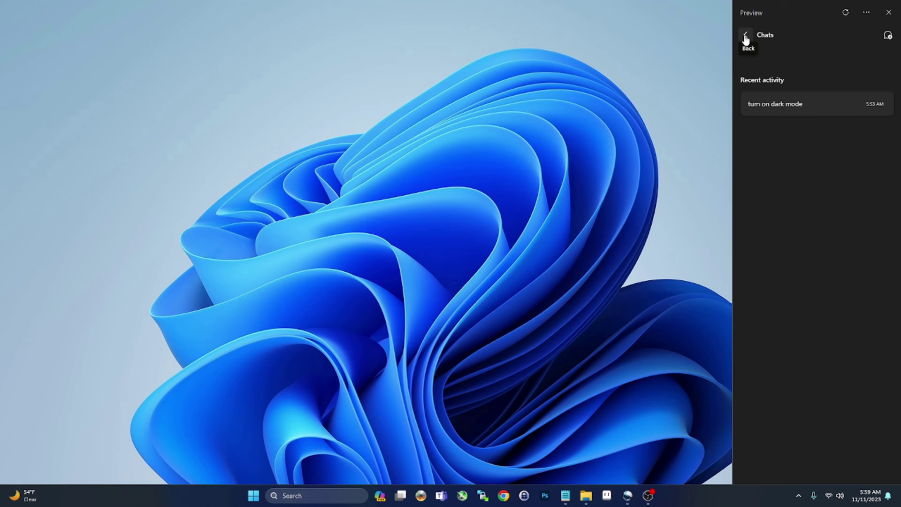
click(880, 104)
- Open the new Untitled chat and put the cursor in the prompt box
click(779, 106)
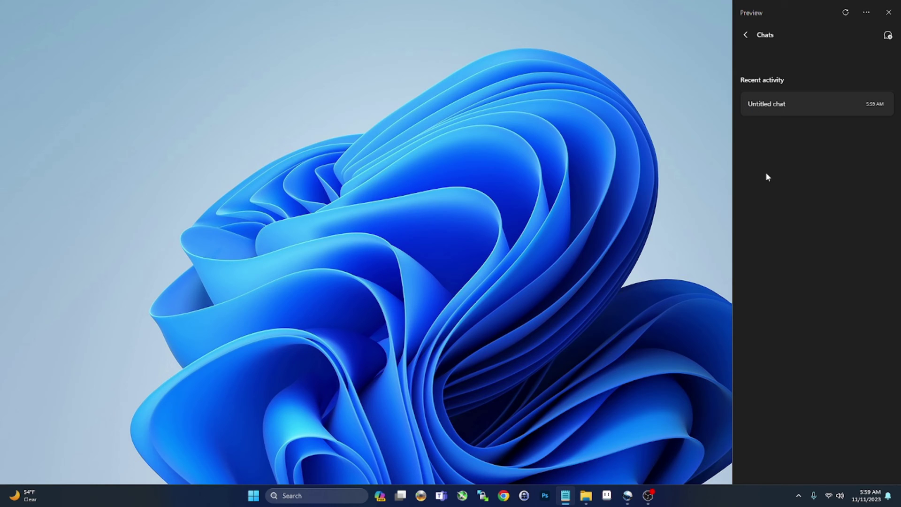
click(774, 106)
click(821, 447)
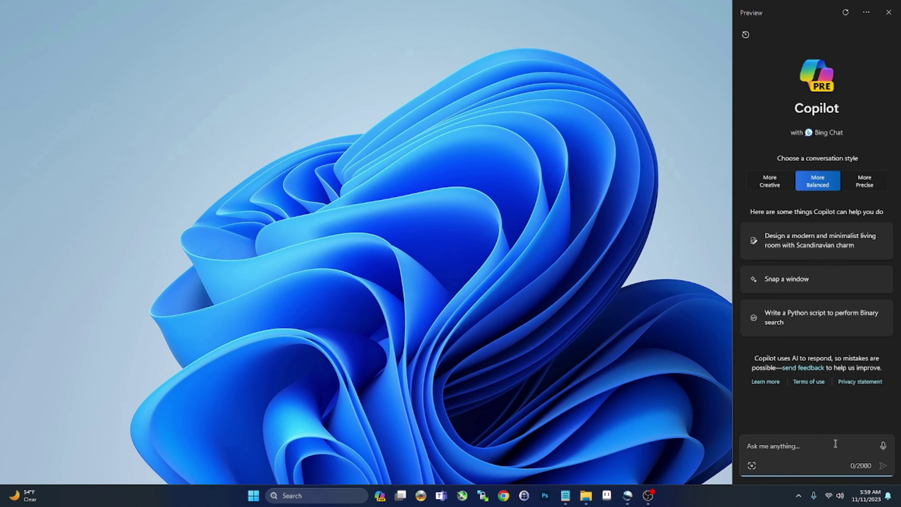
- Turn off dark mode by voice request, then send Copilot the prompt 'open microsoft excel'
click(883, 448)
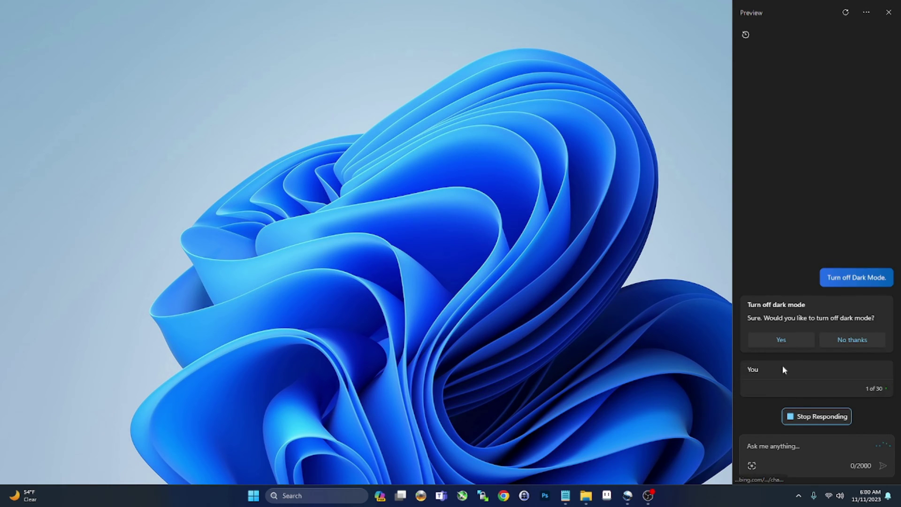
click(779, 335)
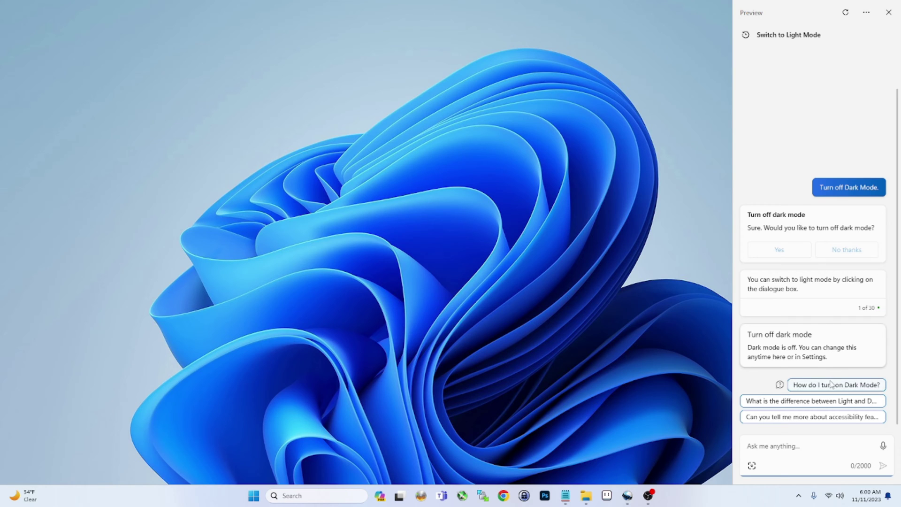
click(818, 451)
text(open micro)
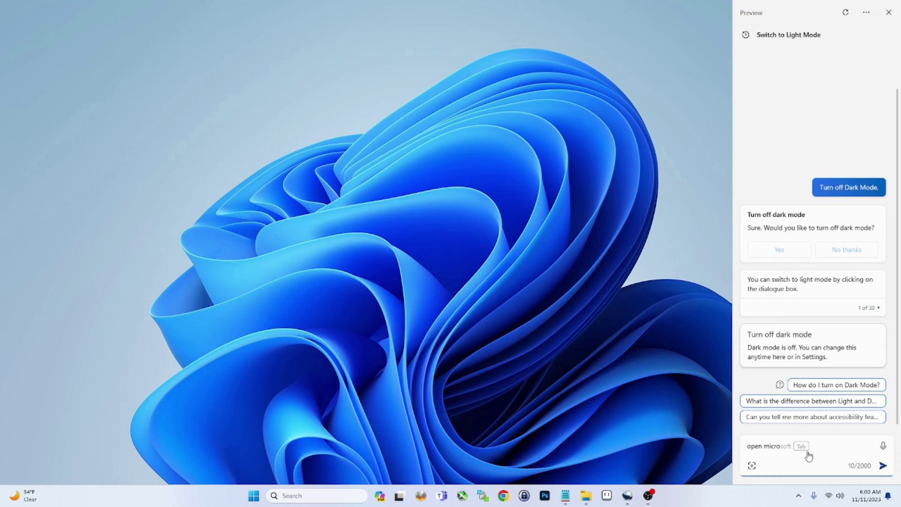
key(Tab)
text(ex)
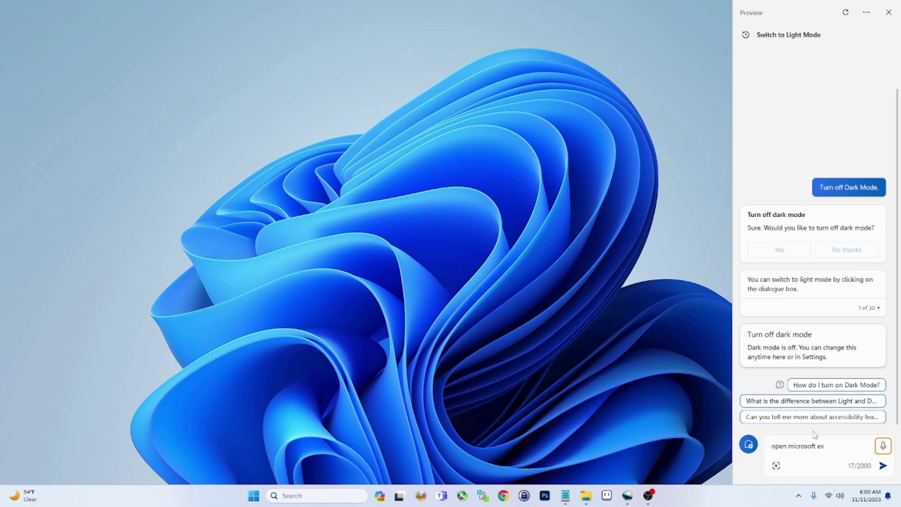
text(cel)
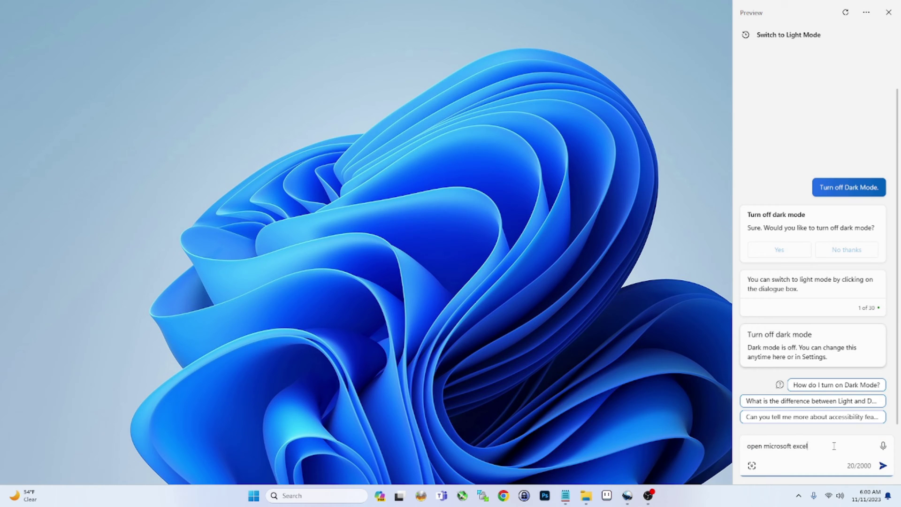
key(Return)
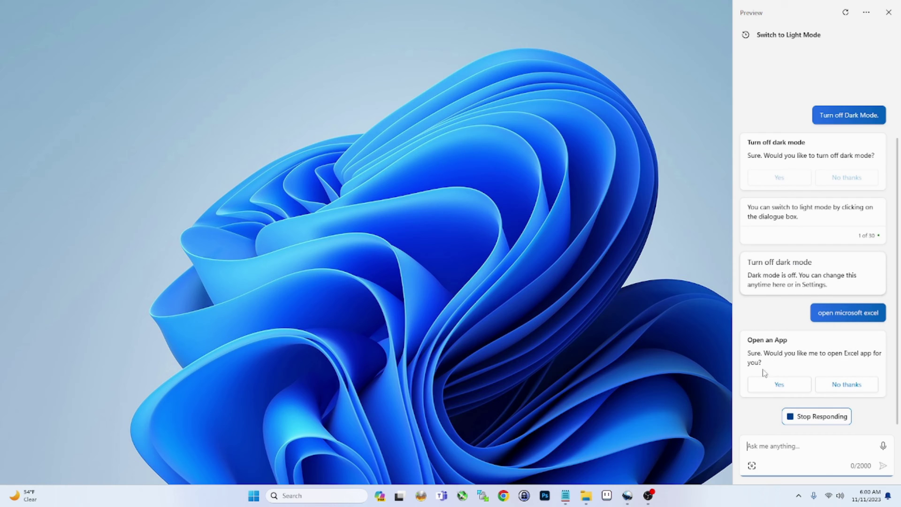
- Accept Copilot's offer to open Excel, then close the Excel start window
click(779, 384)
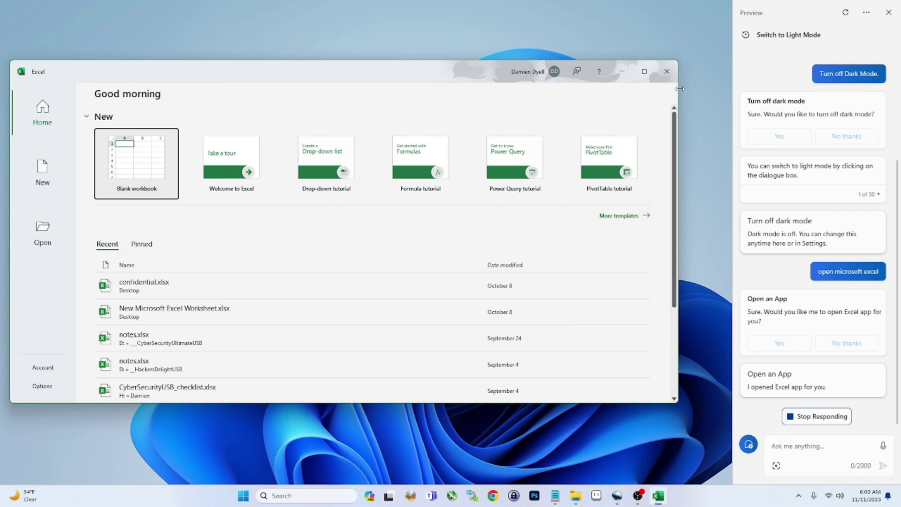
click(667, 72)
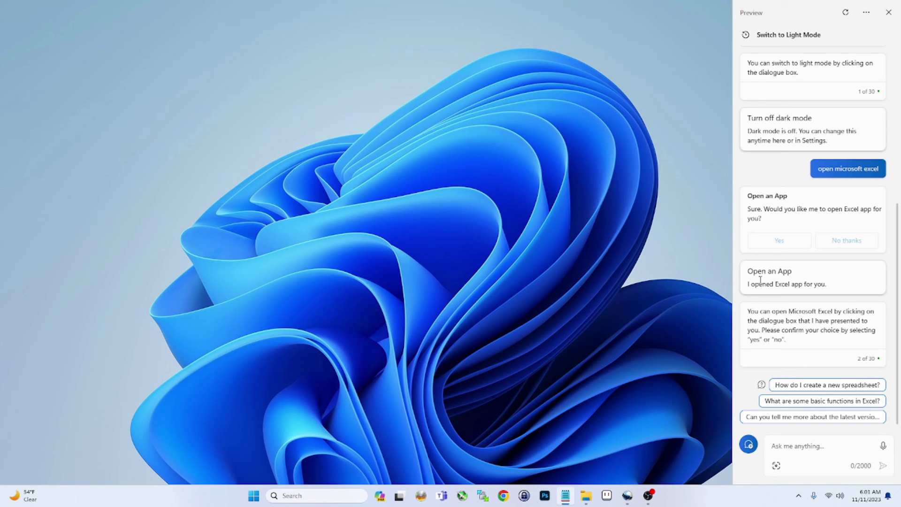
- Close the Copilot panel and expand Taskbar behaviors in the taskbar settings
click(889, 12)
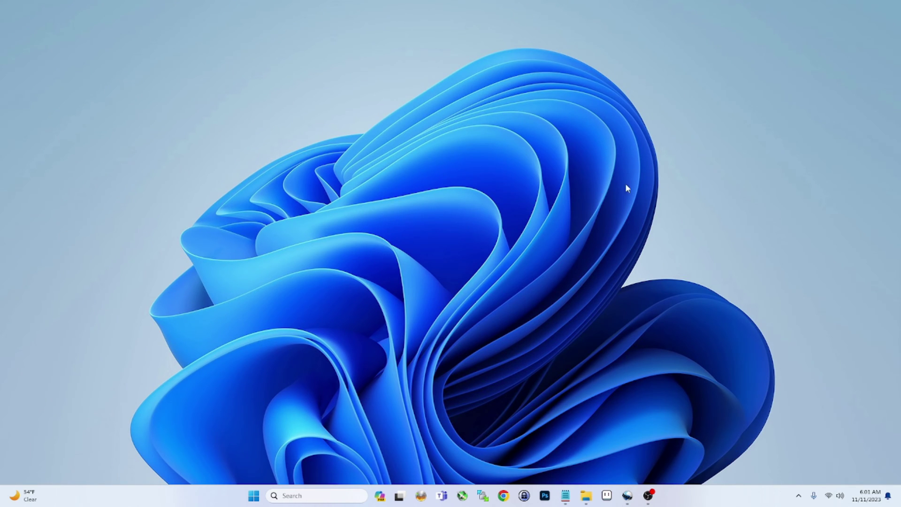
right_click(728, 498)
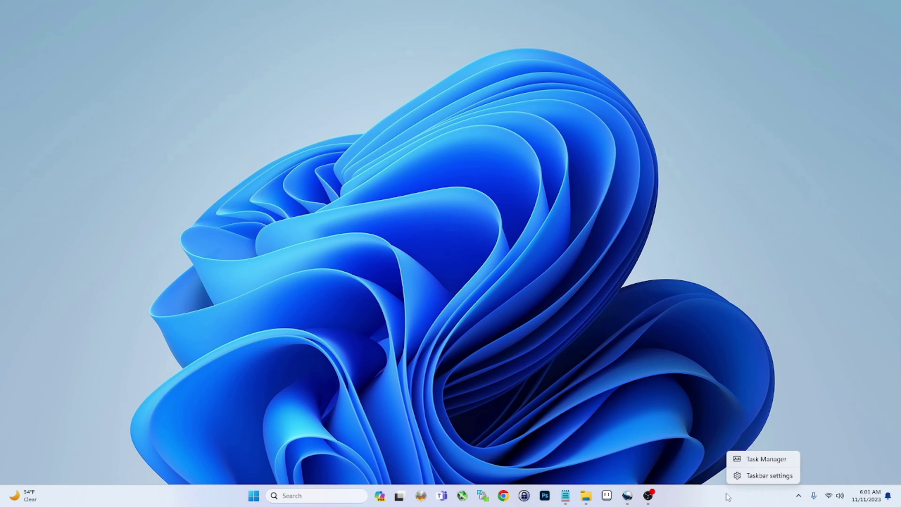
click(750, 478)
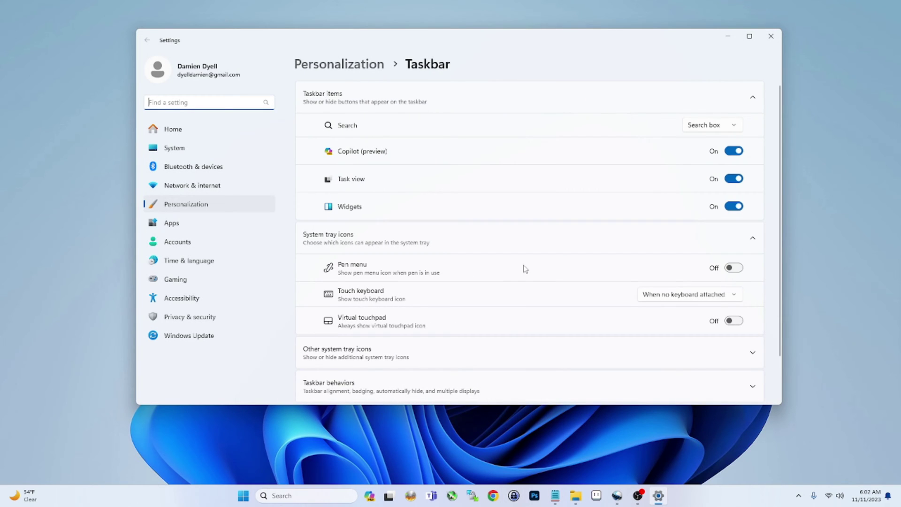
scroll(539, 362, down, 1)
scroll(539, 362, down, 1)
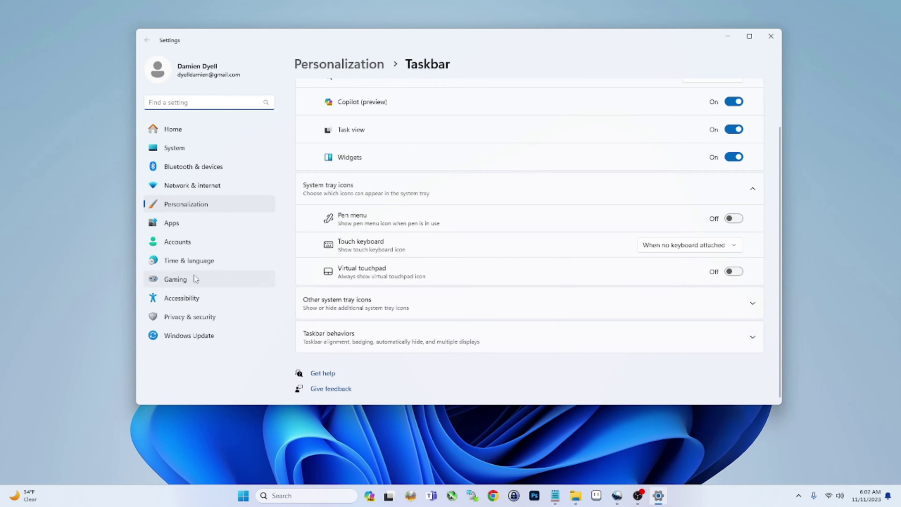
click(375, 339)
scroll(403, 339, down, 5)
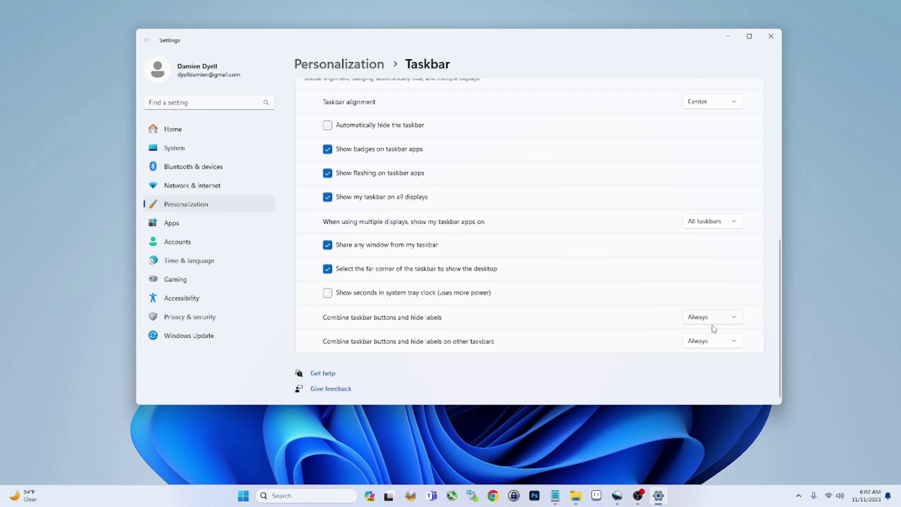
- Switch taskbar button combining between Never and Always, finishing on Always with labels hidden
click(729, 319)
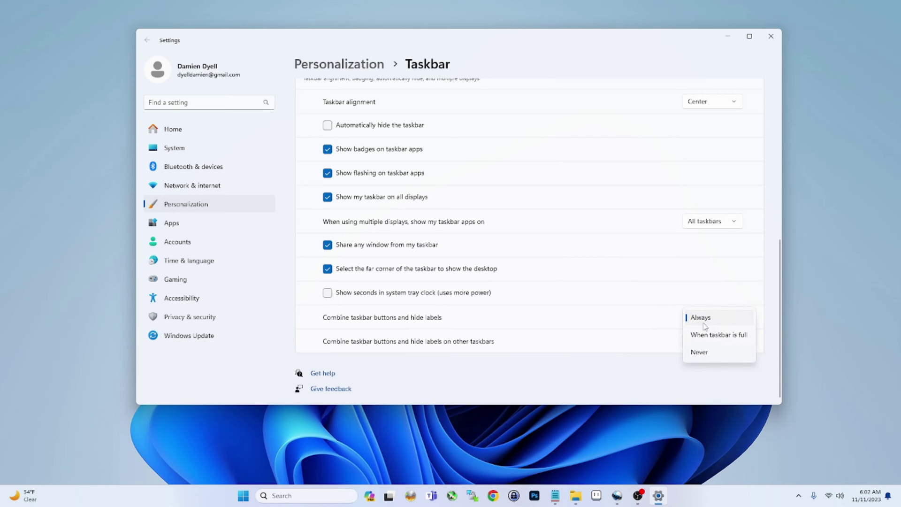
click(706, 354)
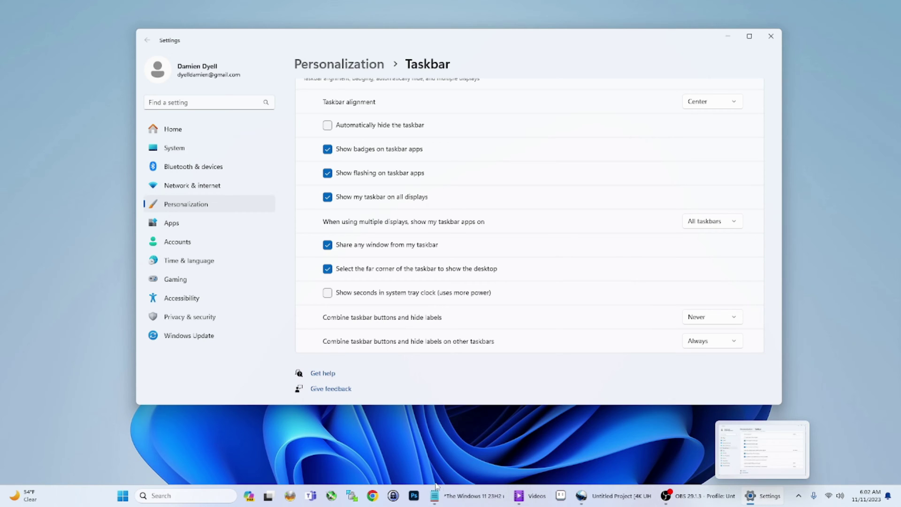
mouse_move(619, 496)
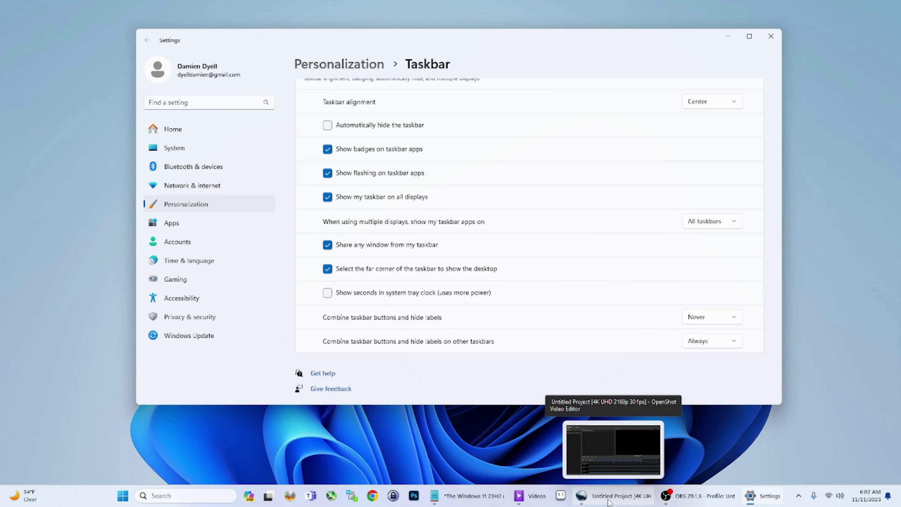
click(703, 317)
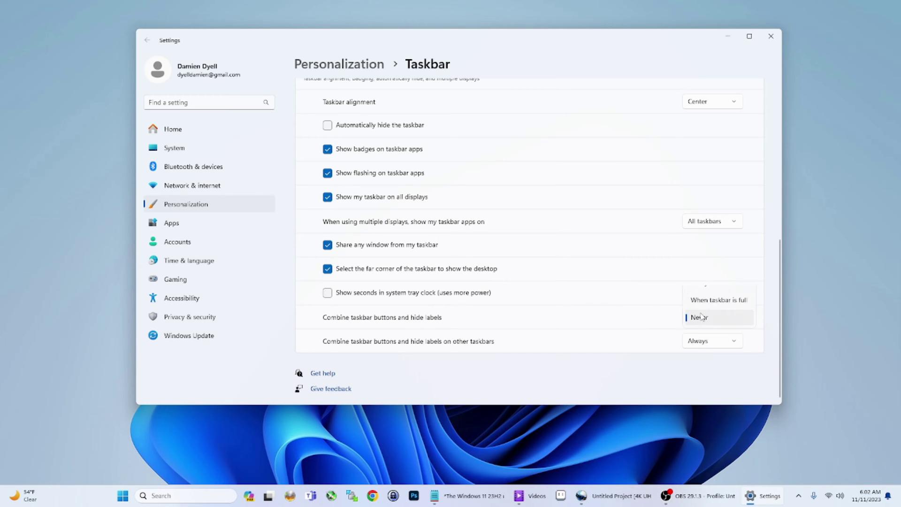
click(702, 282)
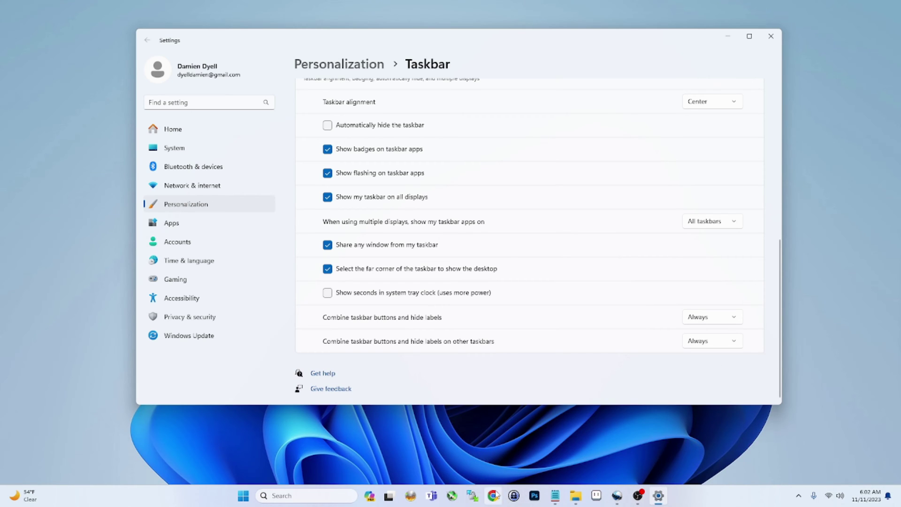
click(720, 320)
click(717, 353)
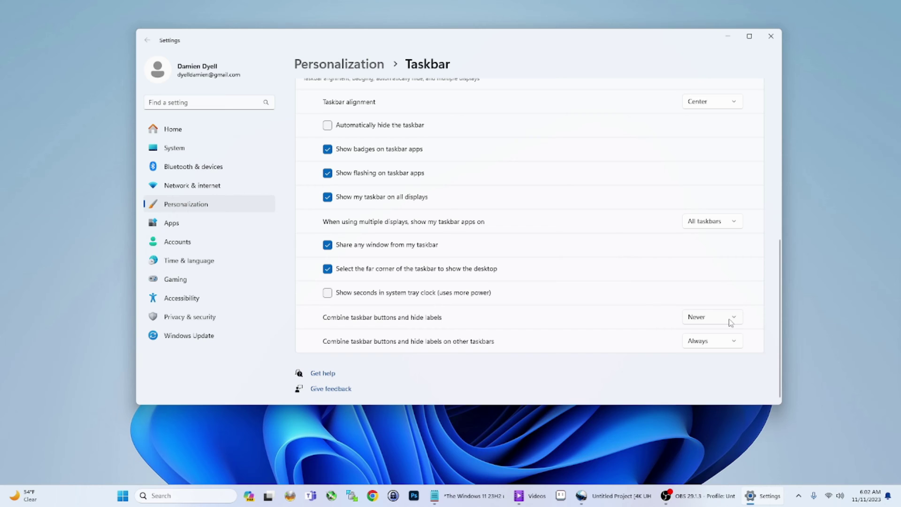
click(731, 323)
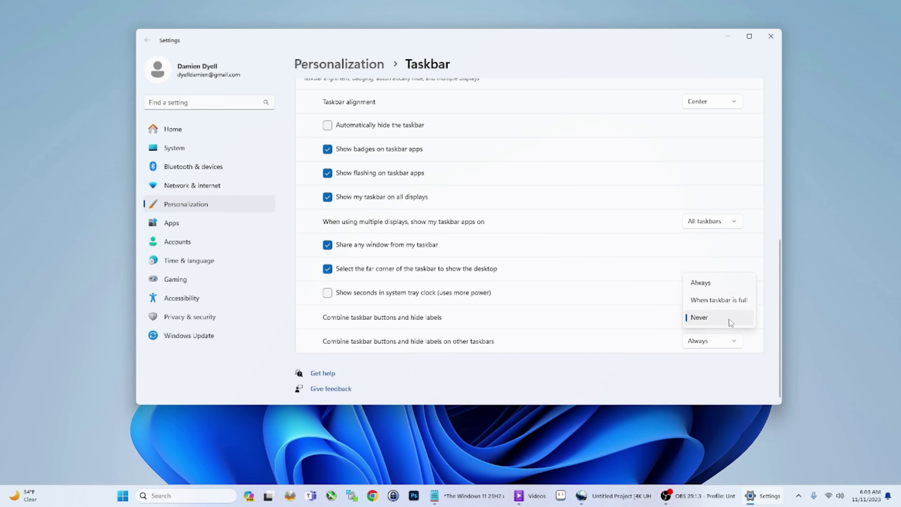
click(730, 282)
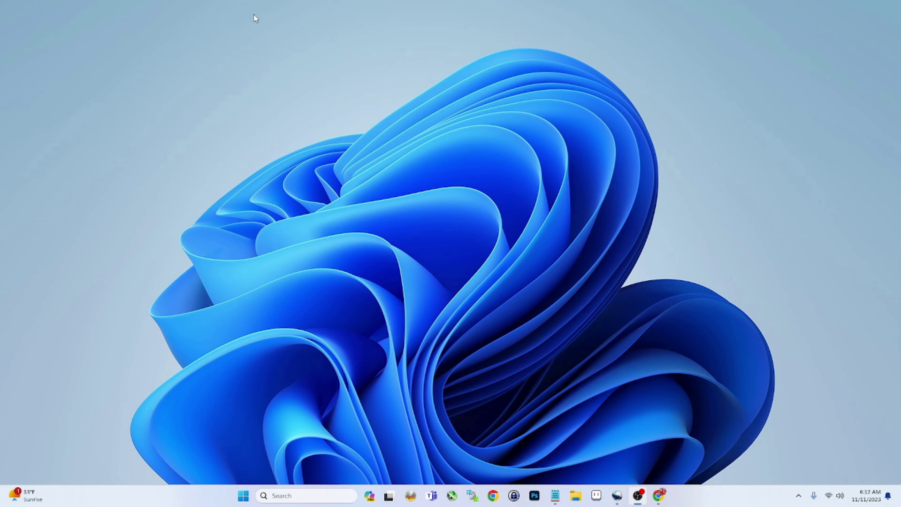
- In File Explorer's Gallery, select the dog photo IMG_0683.HEIC and toggle the details pane off and back on
click(576, 496)
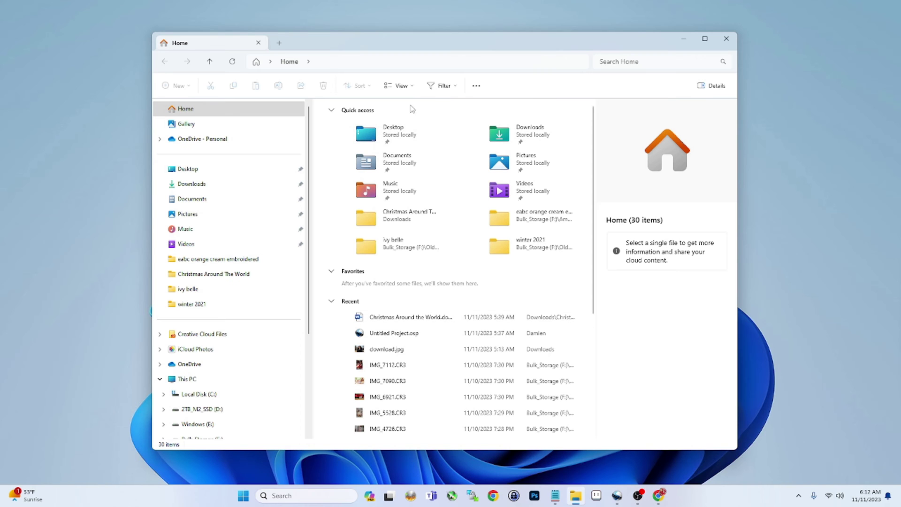
click(185, 127)
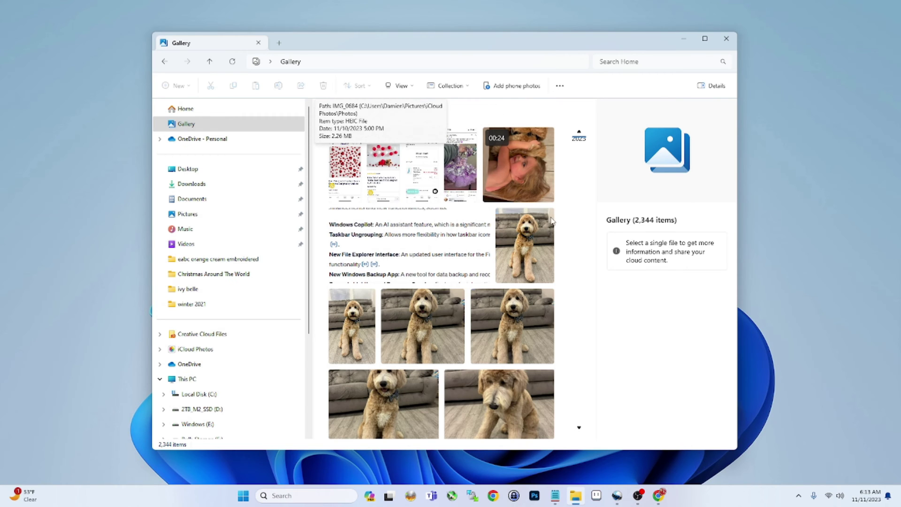
click(409, 343)
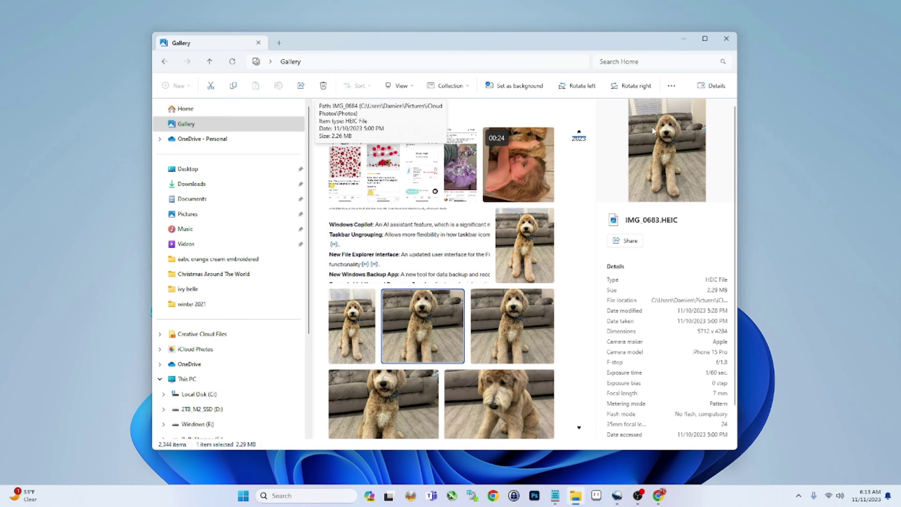
click(711, 87)
click(713, 88)
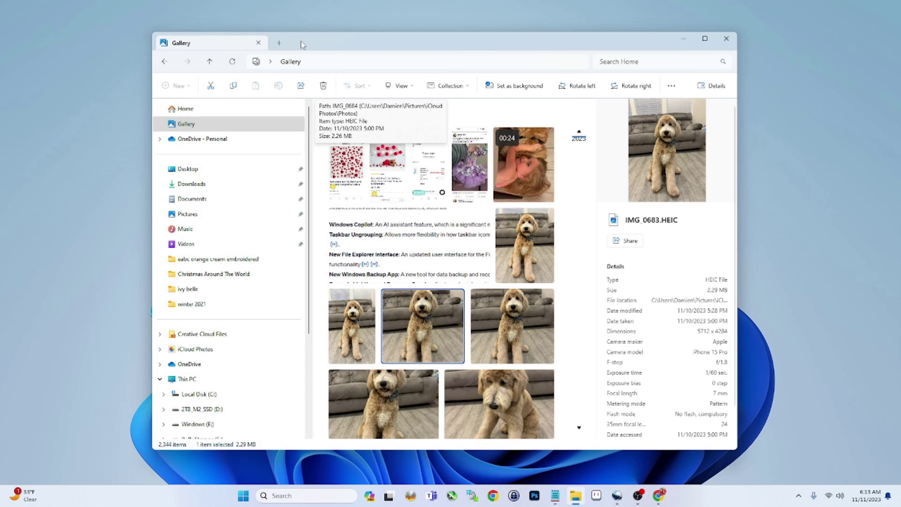
- Add a Home tab beside Gallery, switch between them, then drag Home into its own window and close it
click(279, 42)
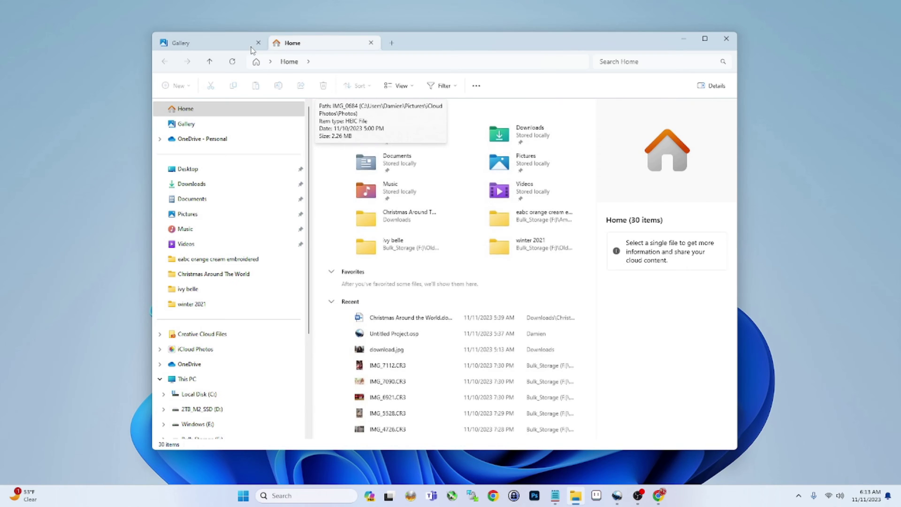
click(214, 44)
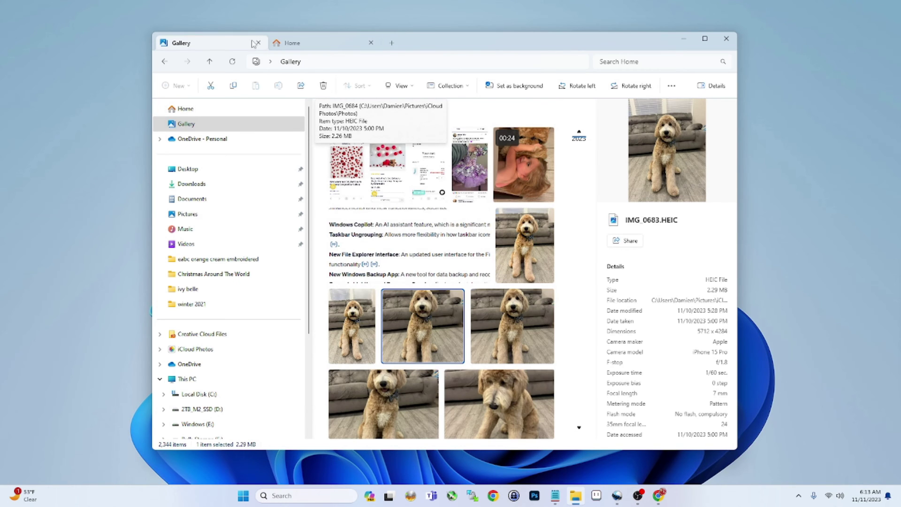
click(320, 41)
click(236, 46)
click(314, 45)
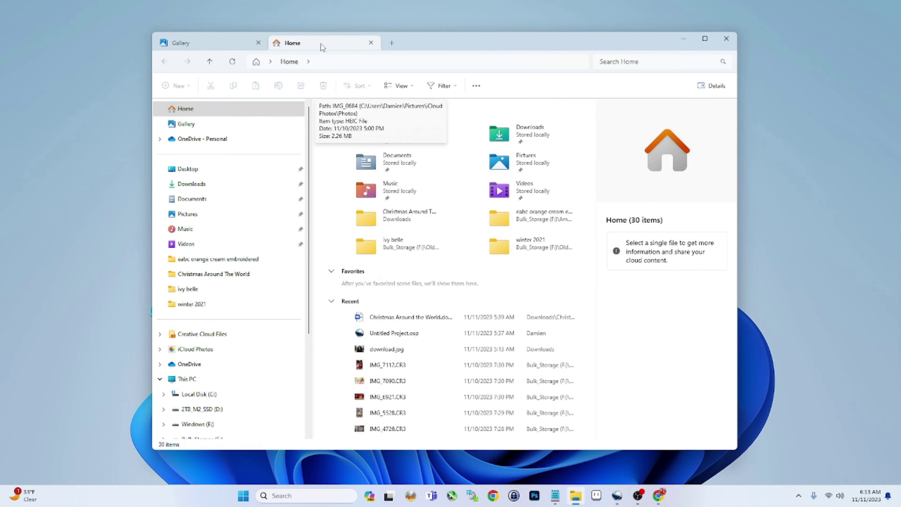
drag(322, 47, 744, 44)
click(820, 40)
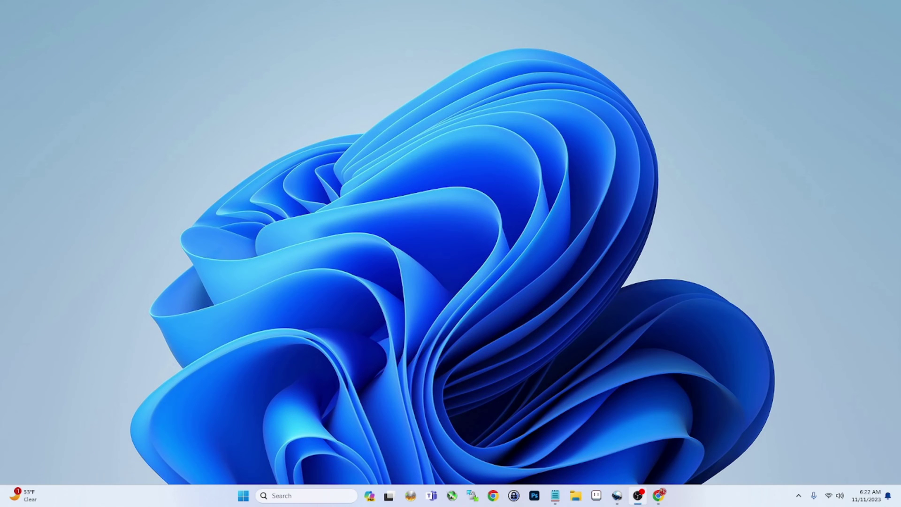
- Search 'bac' to launch Windows Backup and expand its Folders, Apps and Settings sections
click(245, 493)
text(bac)
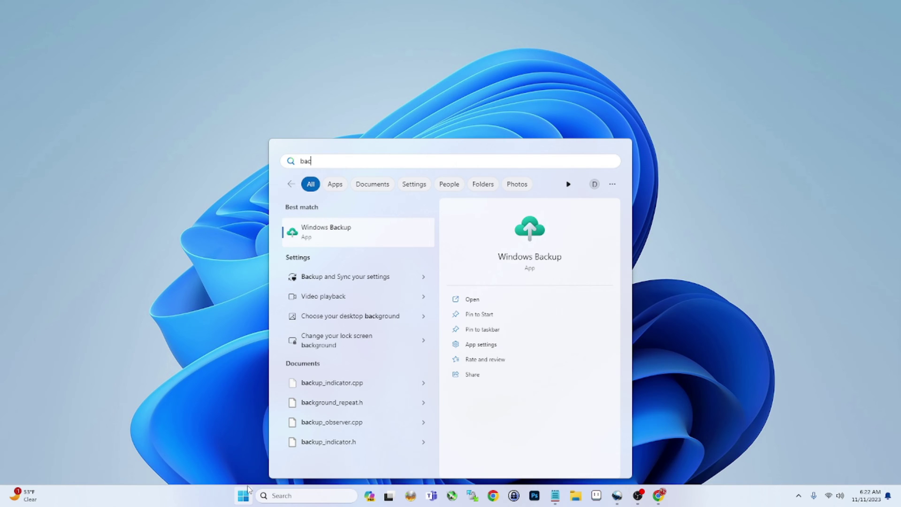
click(376, 230)
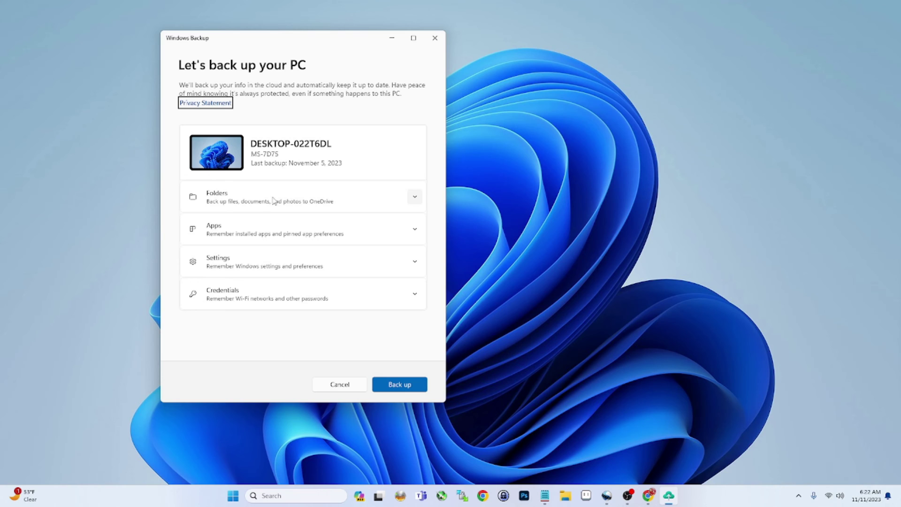
click(414, 199)
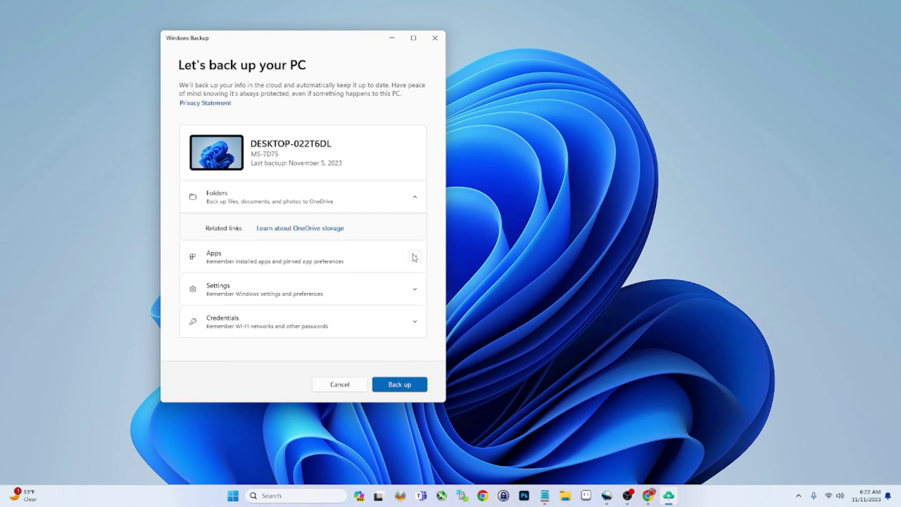
click(414, 257)
click(415, 308)
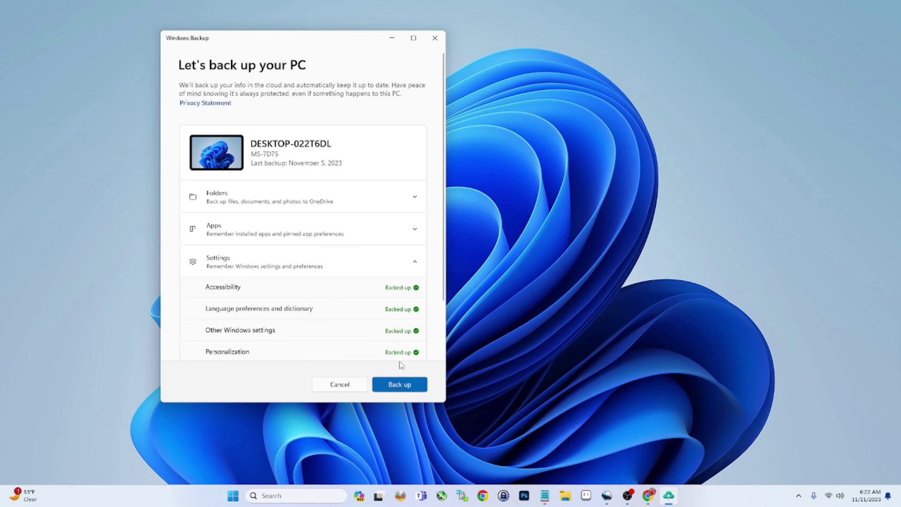
scroll(426, 345, down, 1)
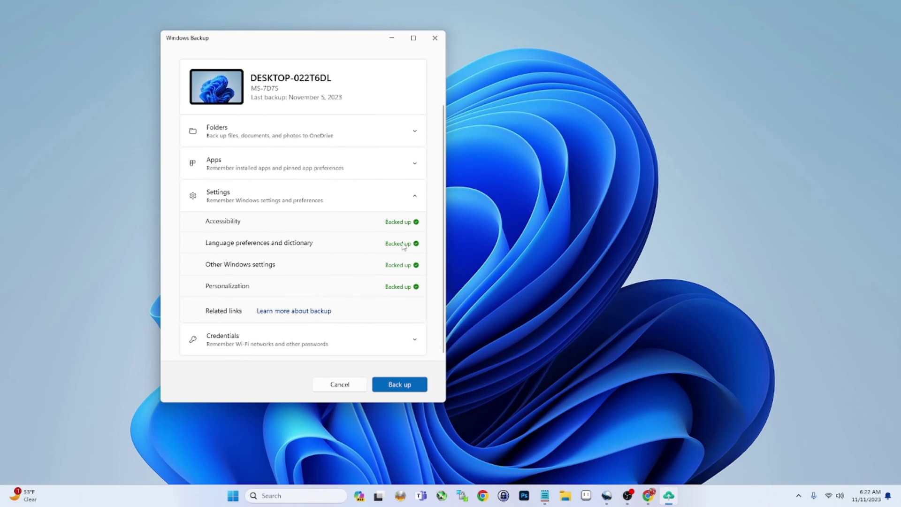
click(420, 170)
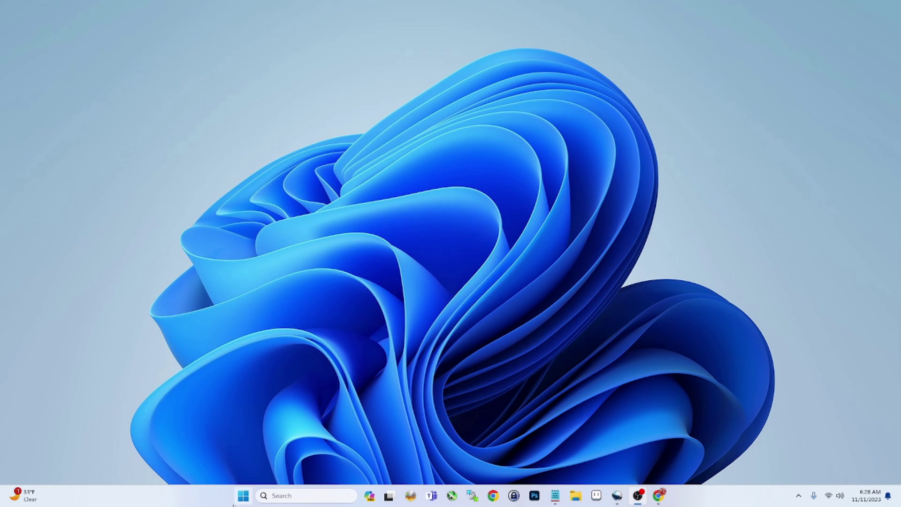
- Open Settings from Start and go to Personalization > Dynamic Lighting
click(243, 498)
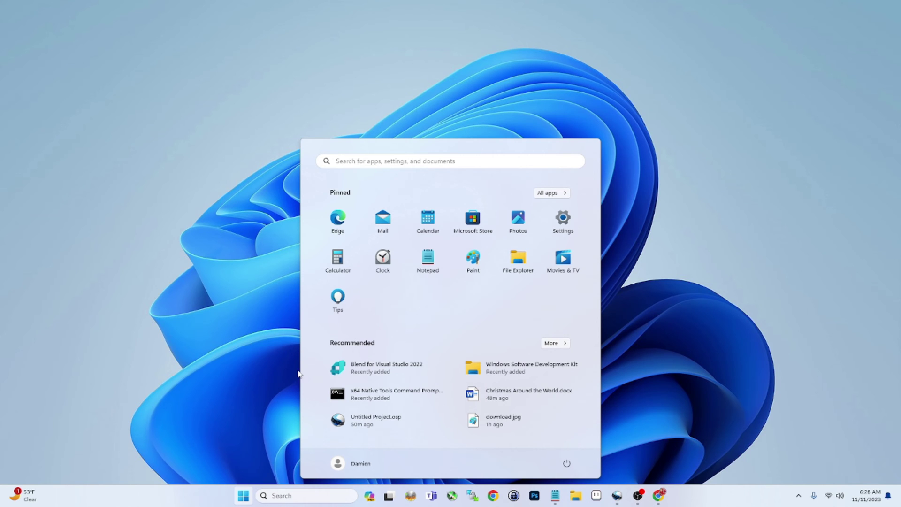
click(563, 218)
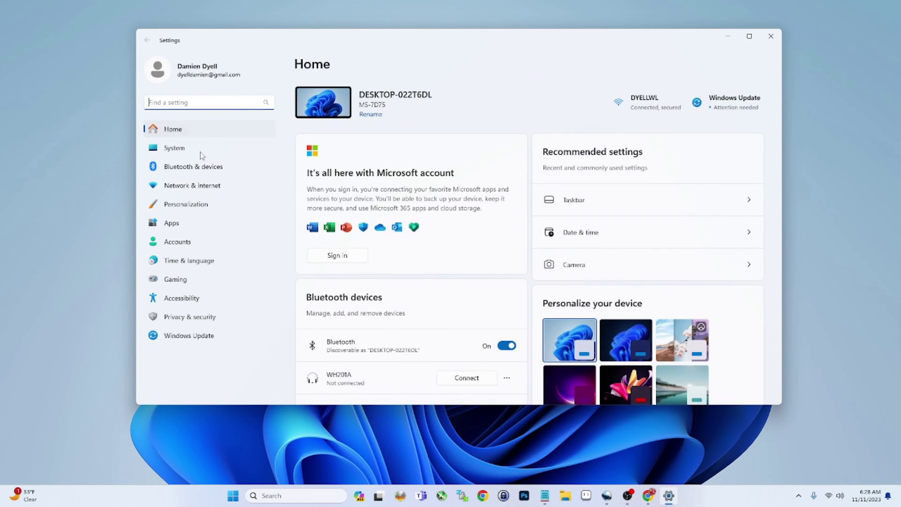
click(186, 204)
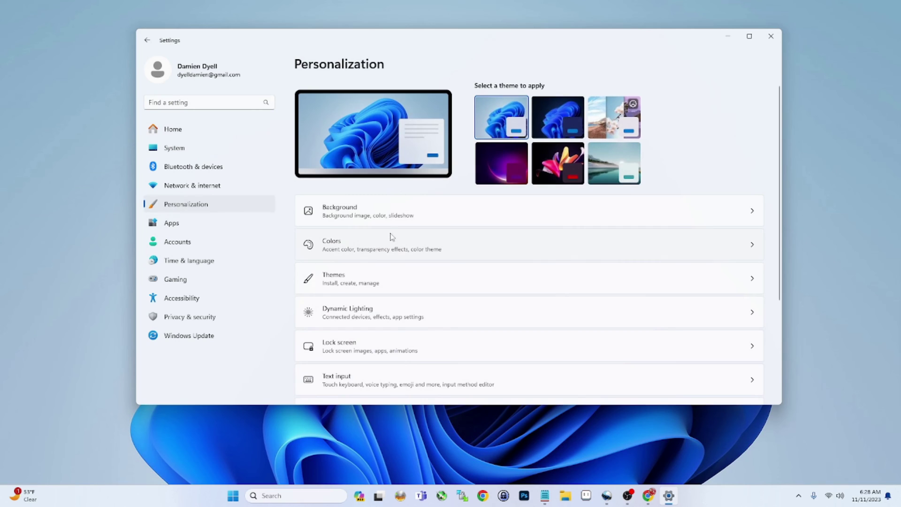
scroll(392, 238, down, 2)
click(370, 215)
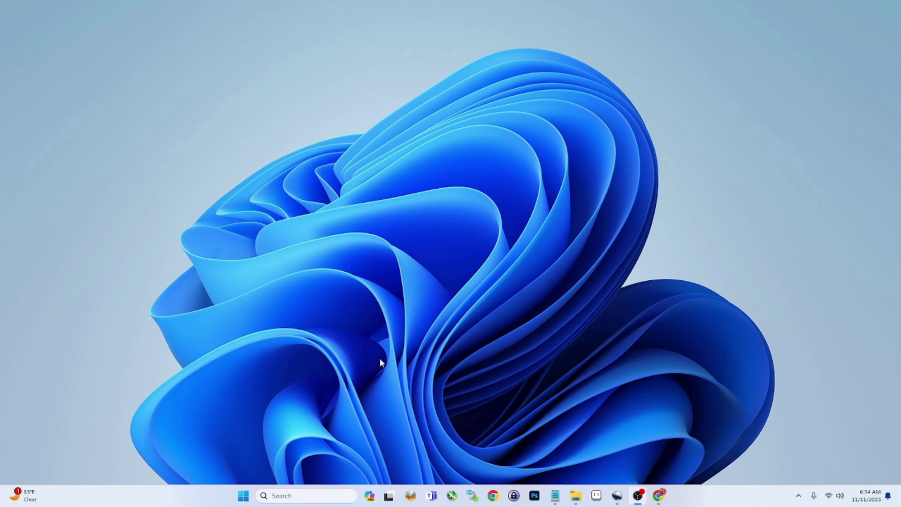
- Search Start for 'dev drive' and open the Create a Dev Drive settings
click(243, 496)
text(ev)
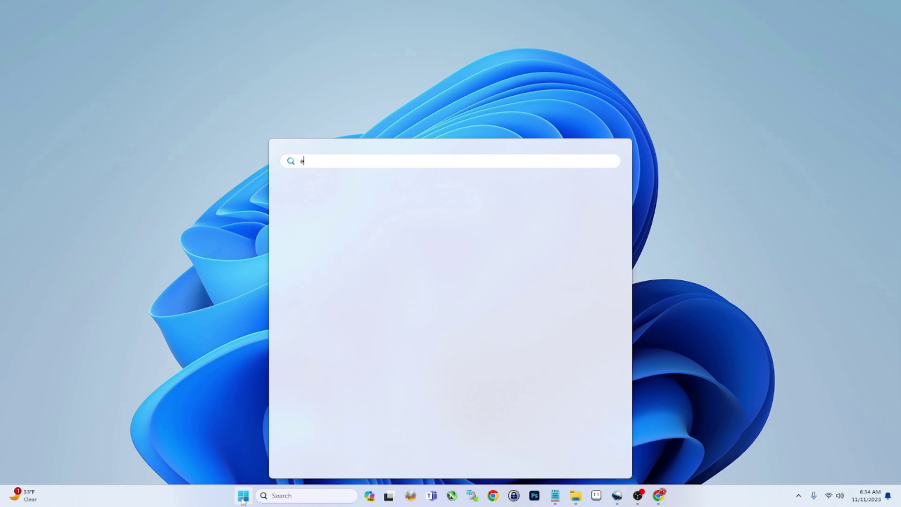
key(BackSpace)
key(BackSpace)
text(dev)
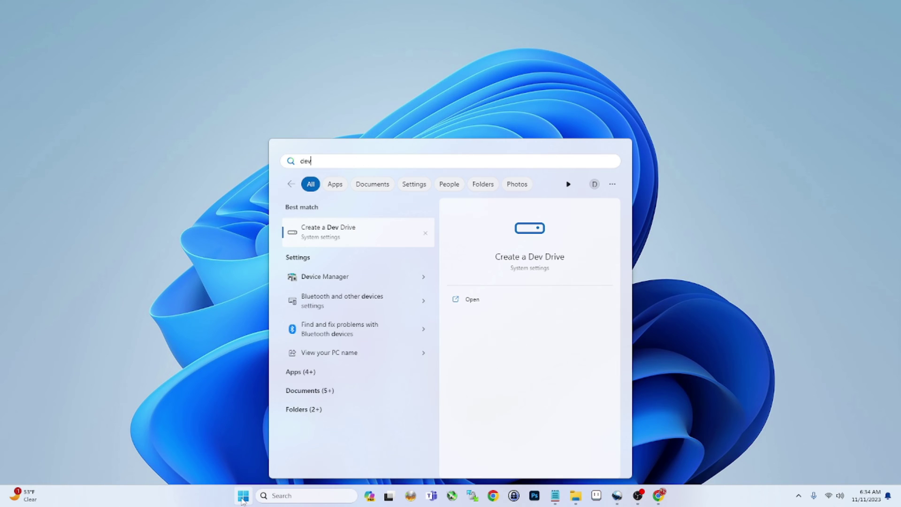
text( drive)
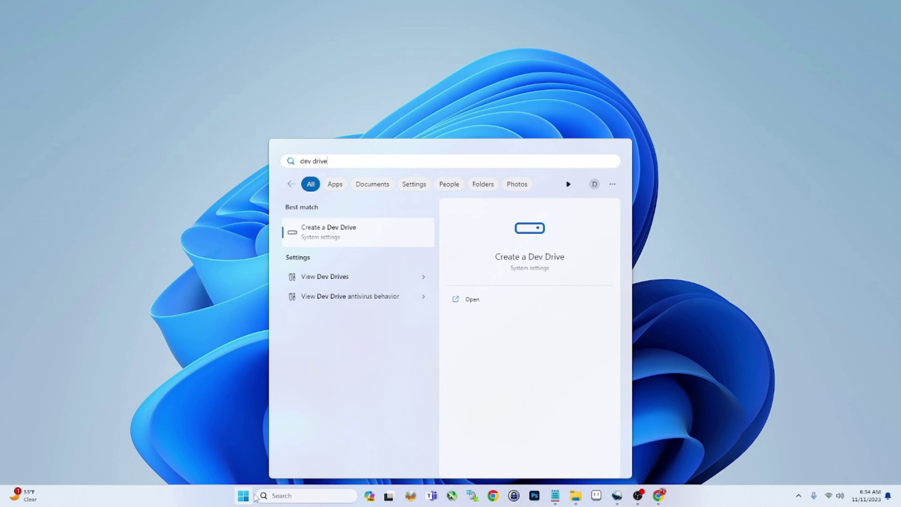
click(326, 226)
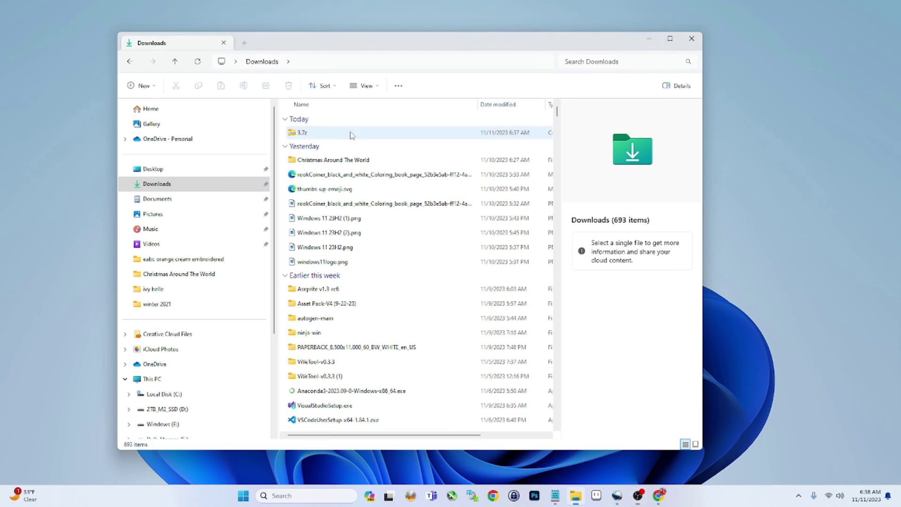
- Extract 3.7z from Downloads with Extract All into the suggested folder named 3
right_click(353, 137)
click(330, 135)
right_click(330, 136)
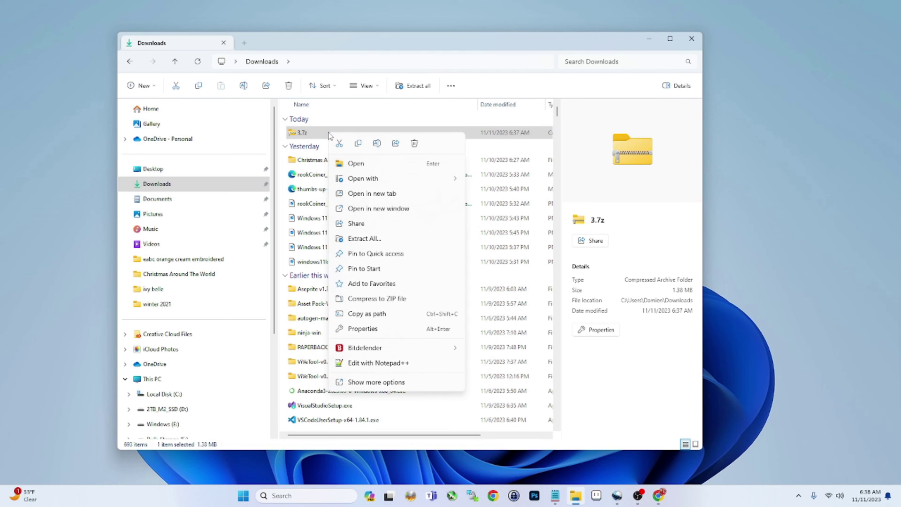
click(368, 241)
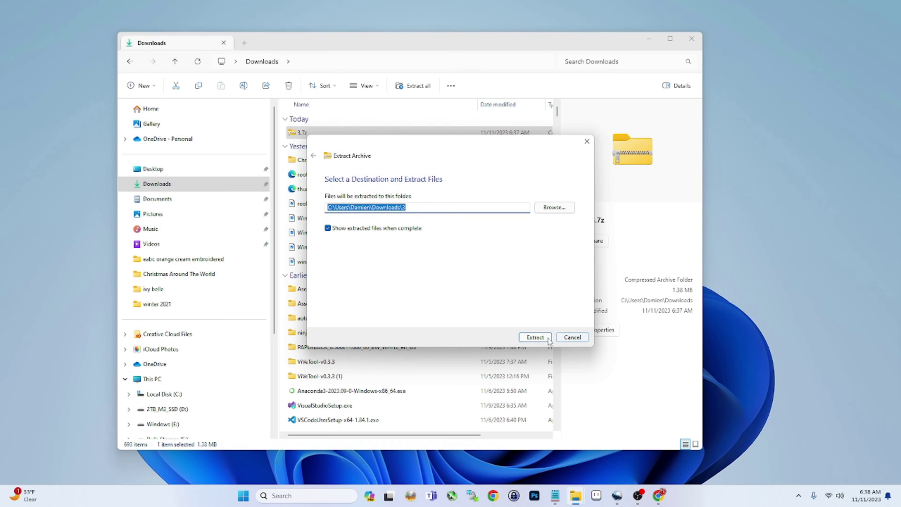
click(548, 340)
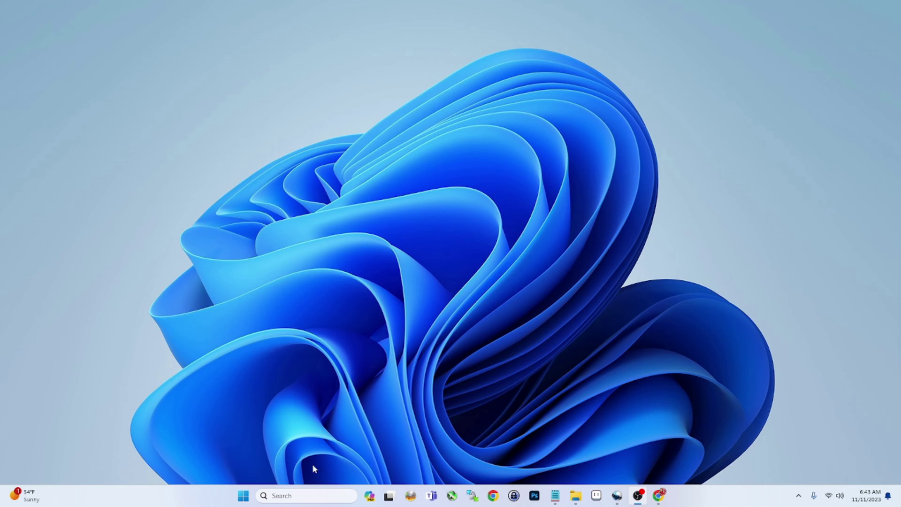
- Launch Snipping Tool from a 'snipp' Start search and switch it to screenshot mode
click(241, 501)
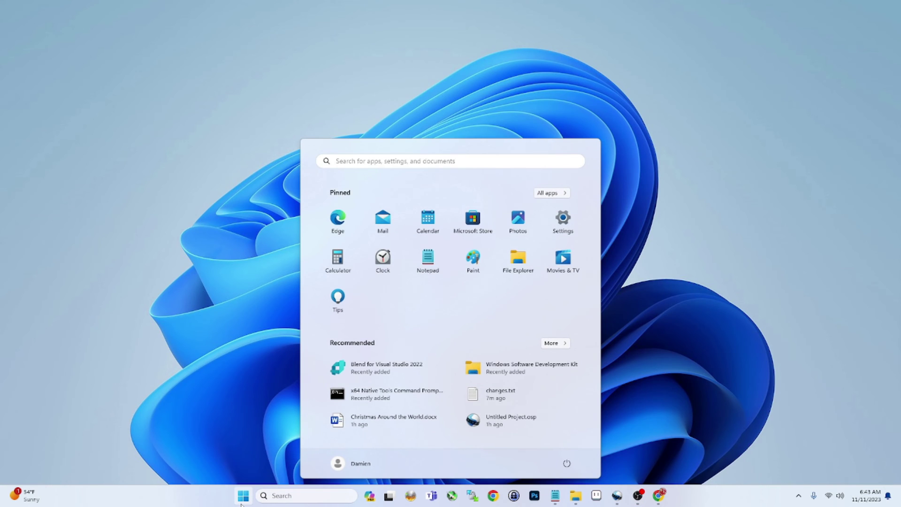
text(snipp)
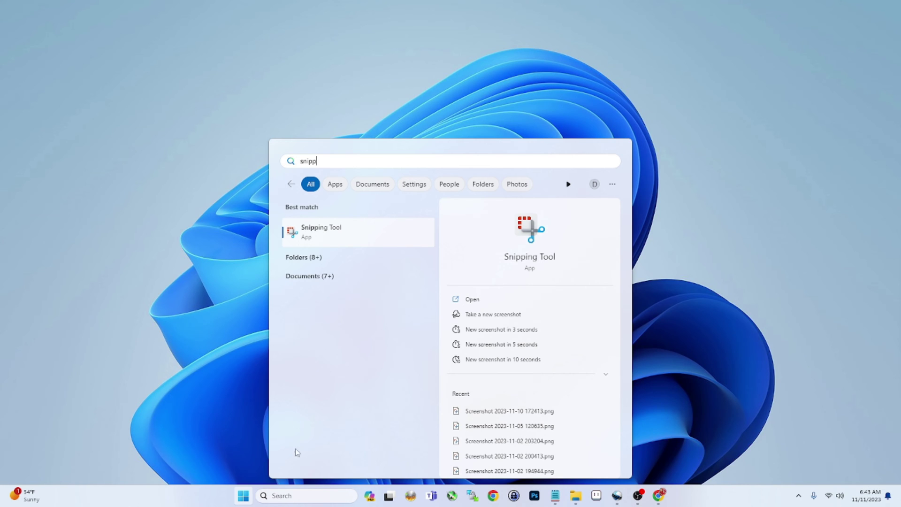
click(342, 242)
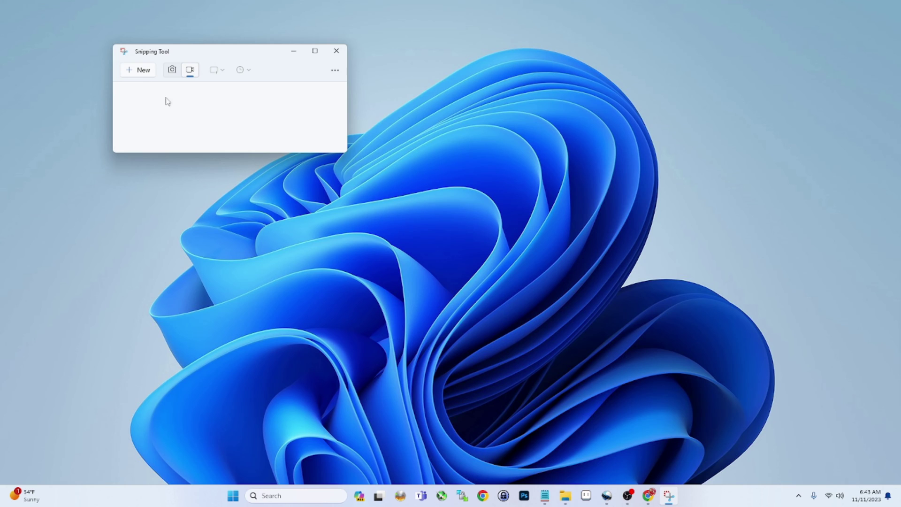
click(173, 70)
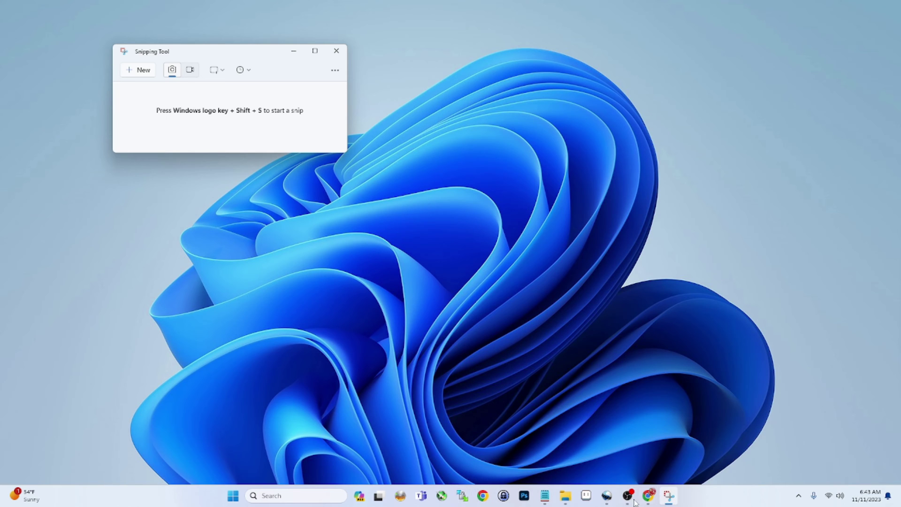
- Arrange the tree search and Snipping Tool windows, then snip the Hyperion summary
mouse_move(648, 500)
click(695, 450)
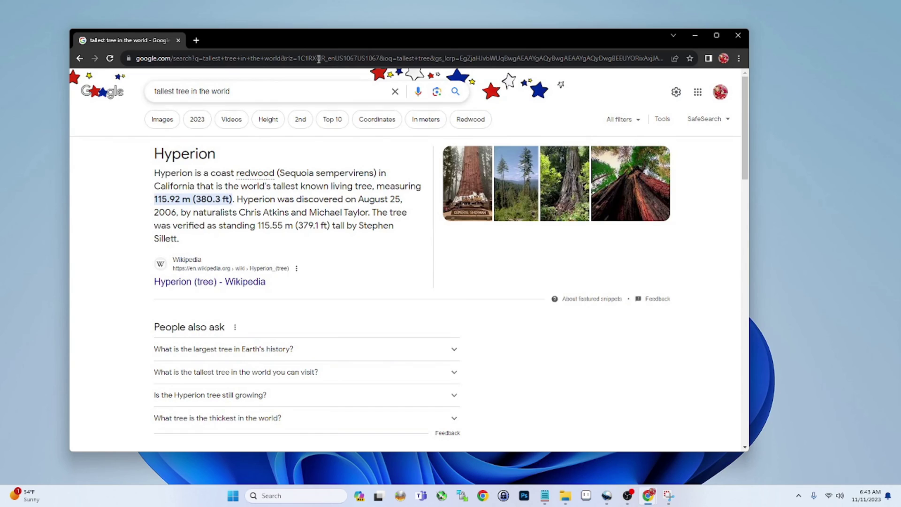
drag(322, 43, 387, 75)
drag(225, 19, 151, 29)
click(48, 43)
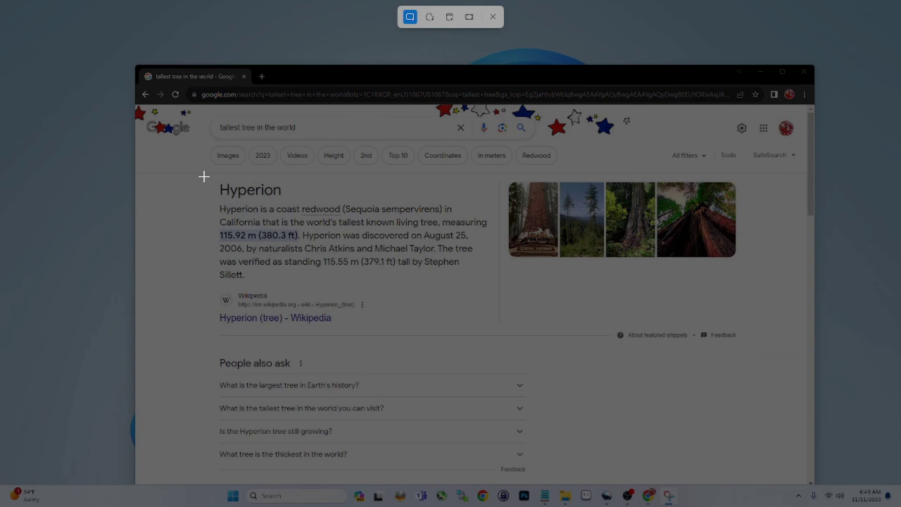
drag(204, 176, 514, 309)
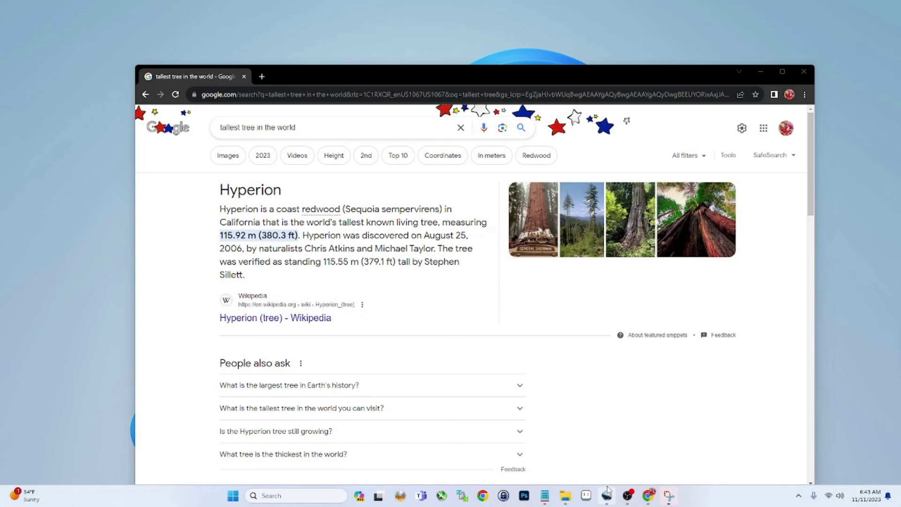
- Open the Hyperion snip, turn on Text actions, and select its paragraph text
mouse_move(607, 490)
click(669, 495)
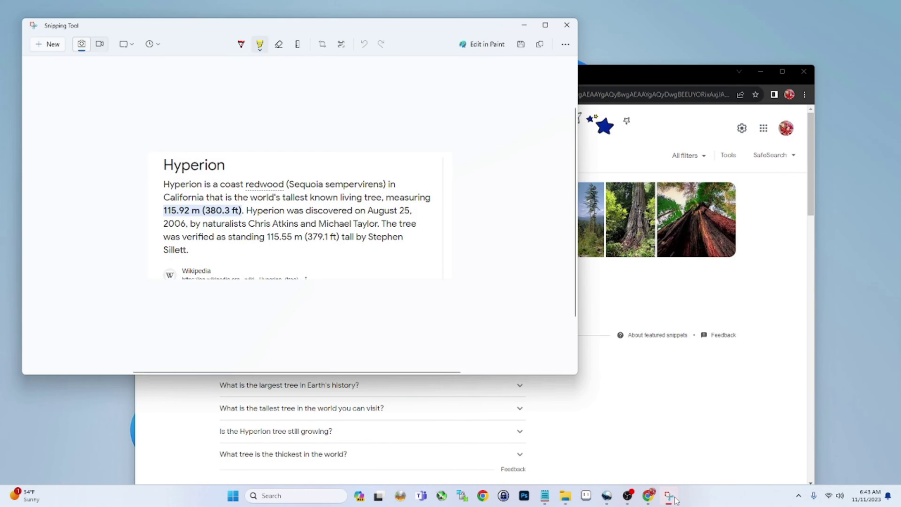
click(342, 47)
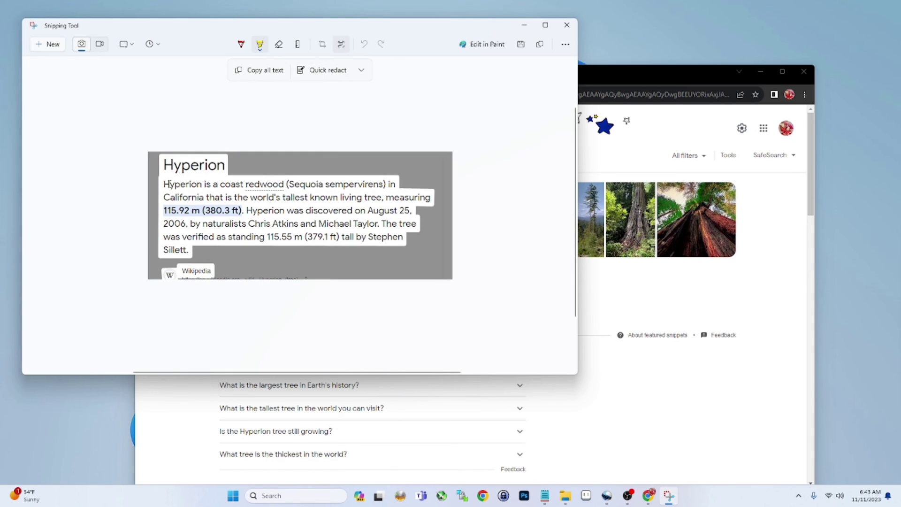
drag(169, 184, 291, 227)
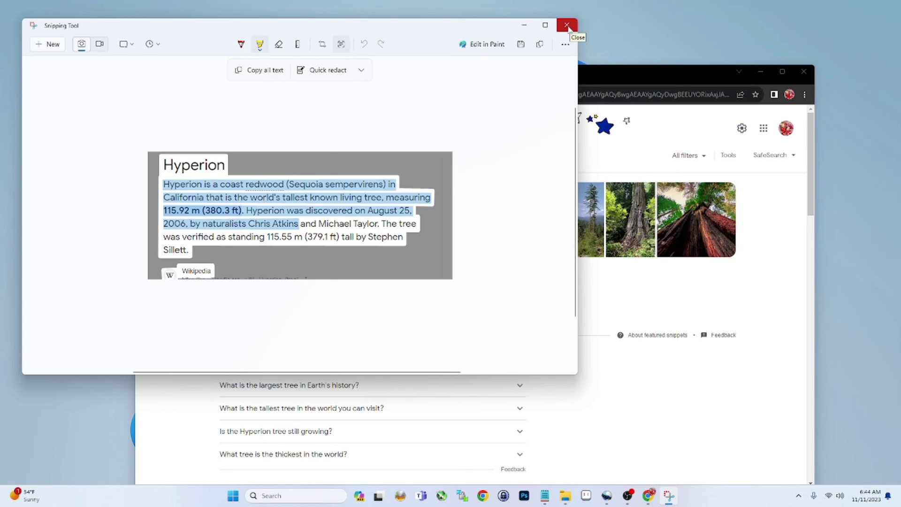
- Record a short screen video of the Hyperion snippet area in video mode
click(99, 47)
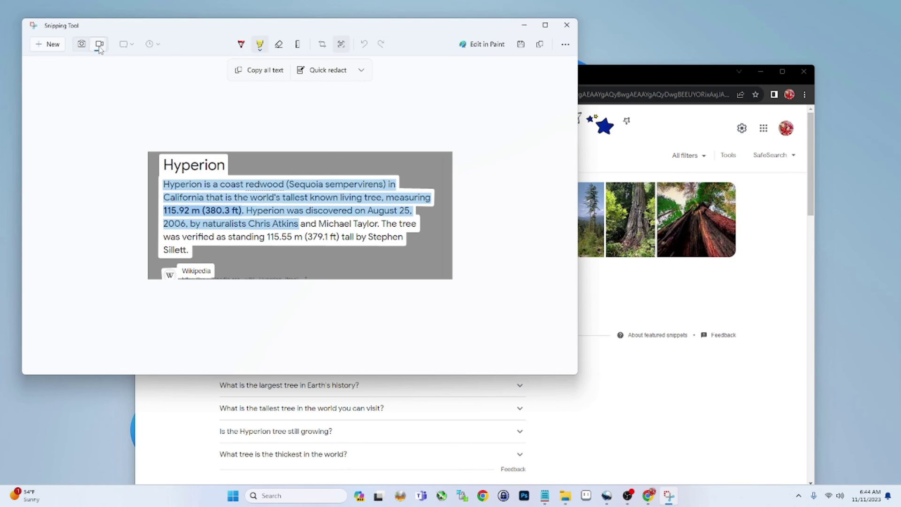
click(50, 45)
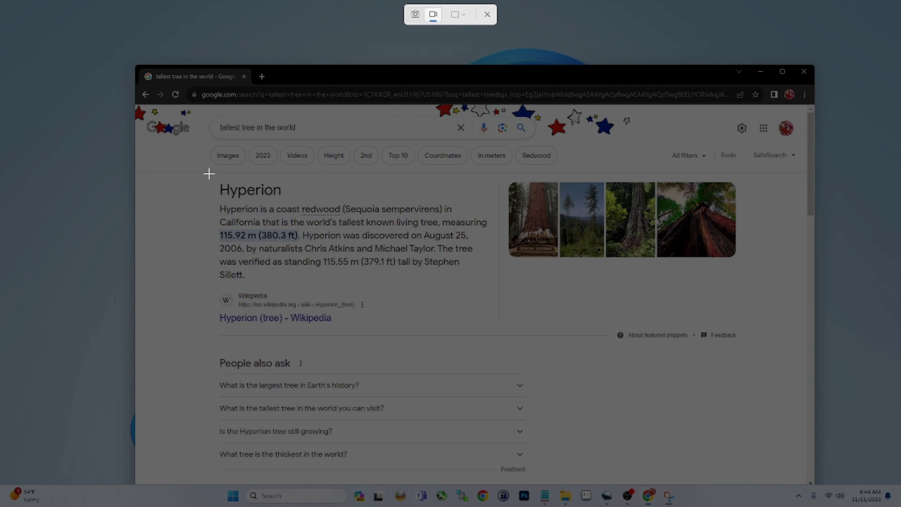
drag(211, 172, 687, 296)
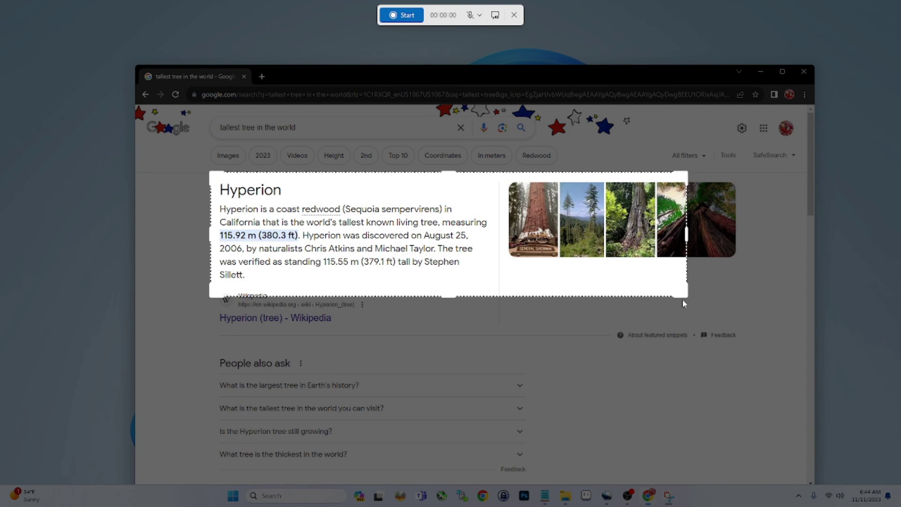
click(473, 18)
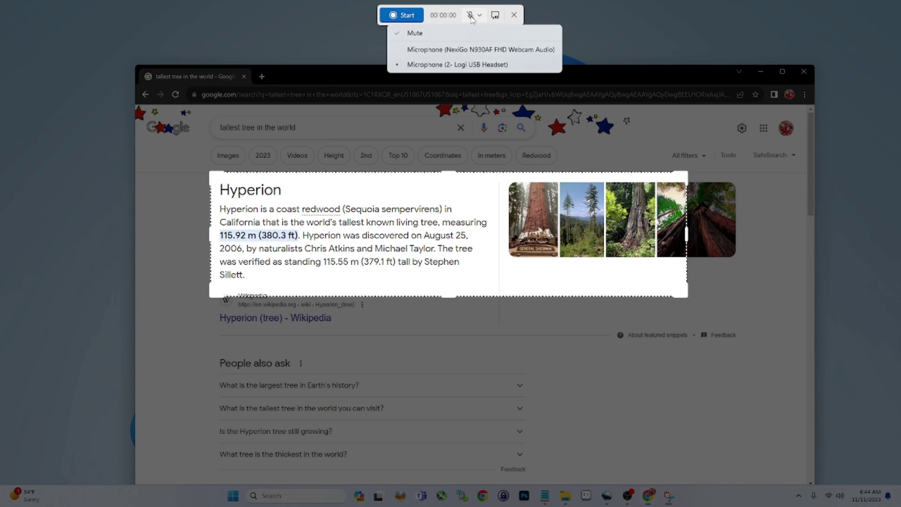
click(473, 18)
click(404, 16)
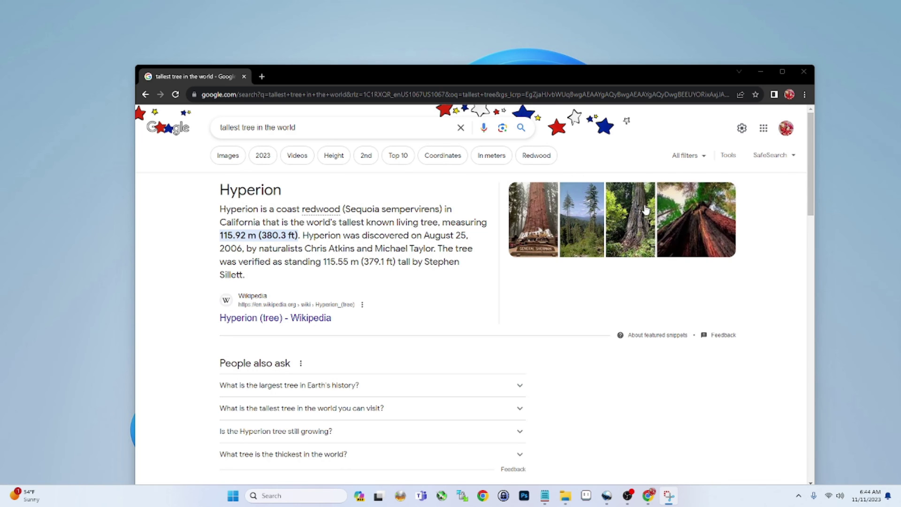
click(419, 23)
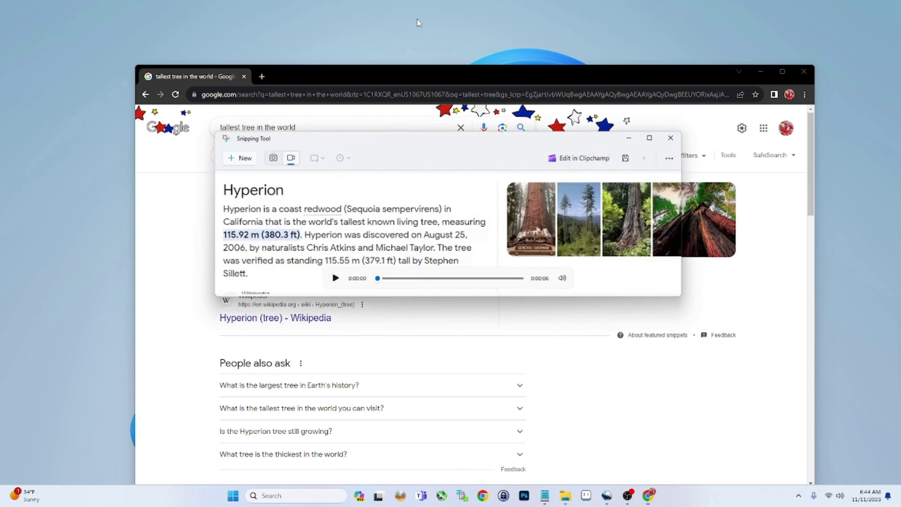
- Play back the recording, then close Snipping Tool and Chrome
click(335, 279)
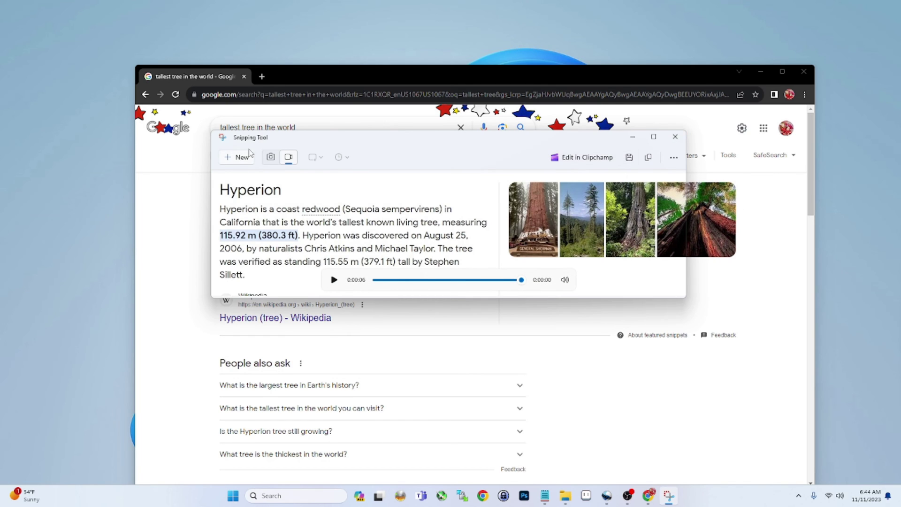
click(675, 137)
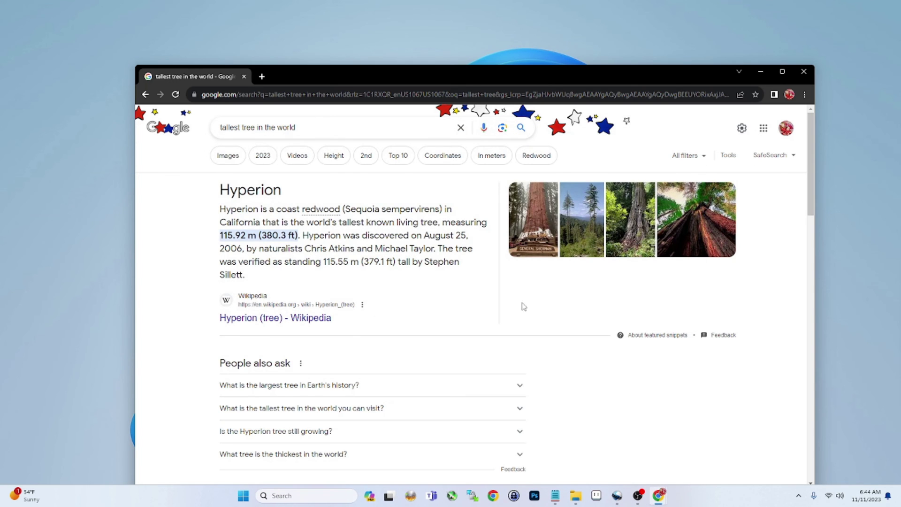
click(804, 73)
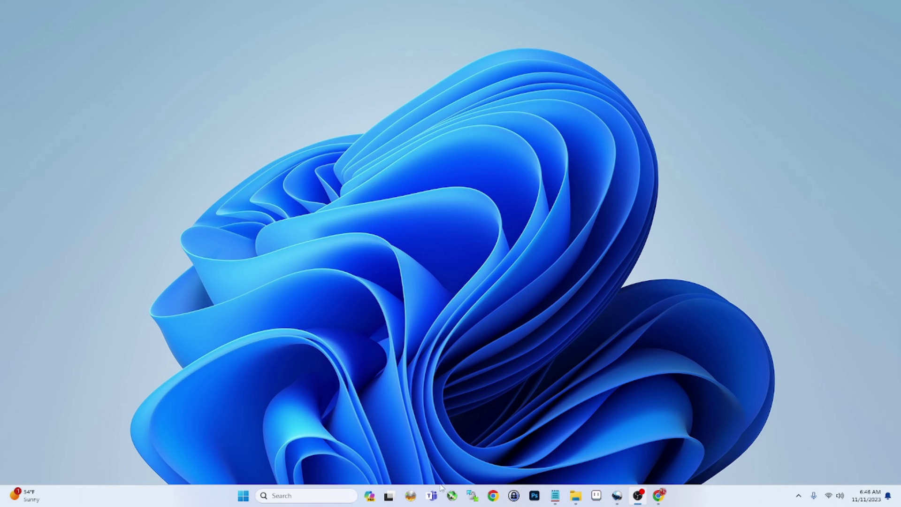
- Open a blank Paint canvas from Start, then bring up a new Chrome tab
click(244, 497)
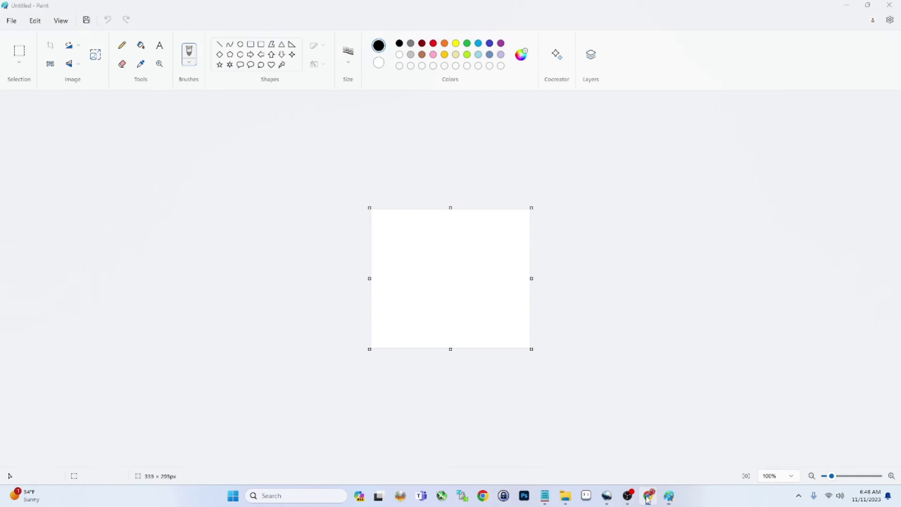
click(648, 496)
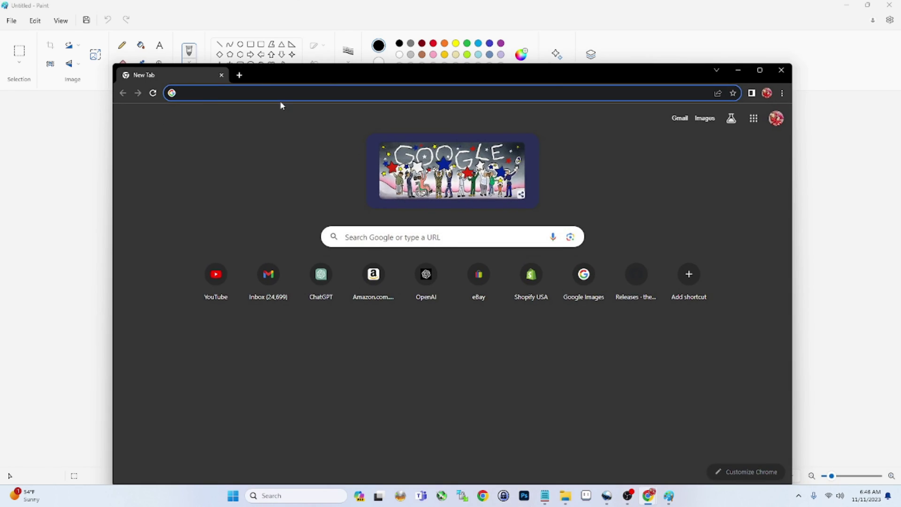
- Search Google Images for 'person' and open the menu on the smiling woman's outdoor photo
click(286, 99)
text(imag)
key(Return)
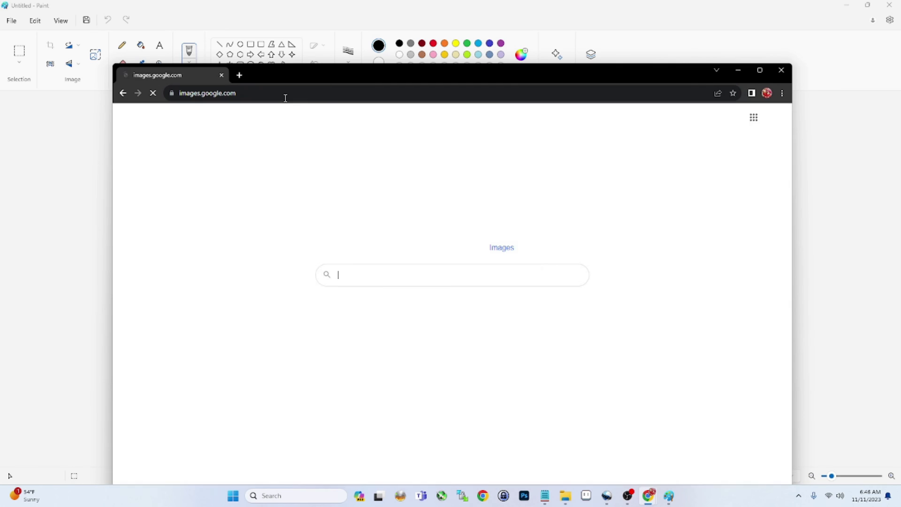
text(person)
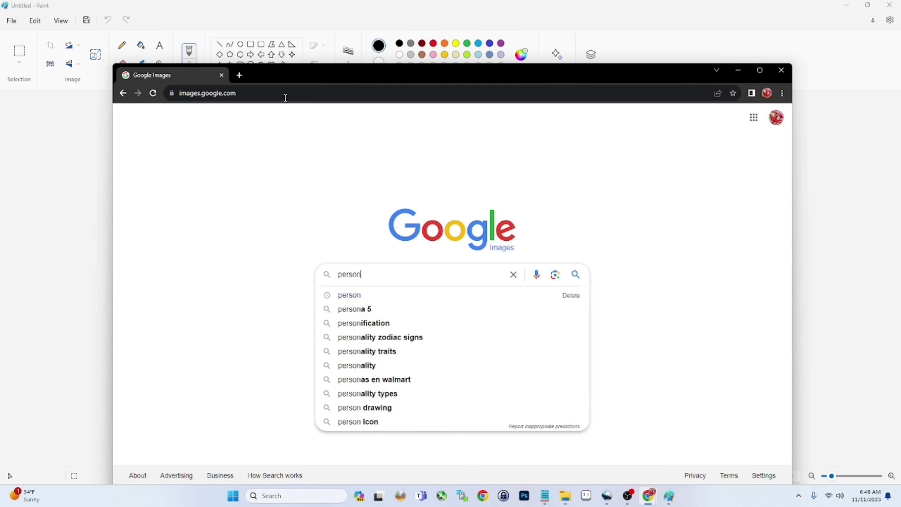
key(Return)
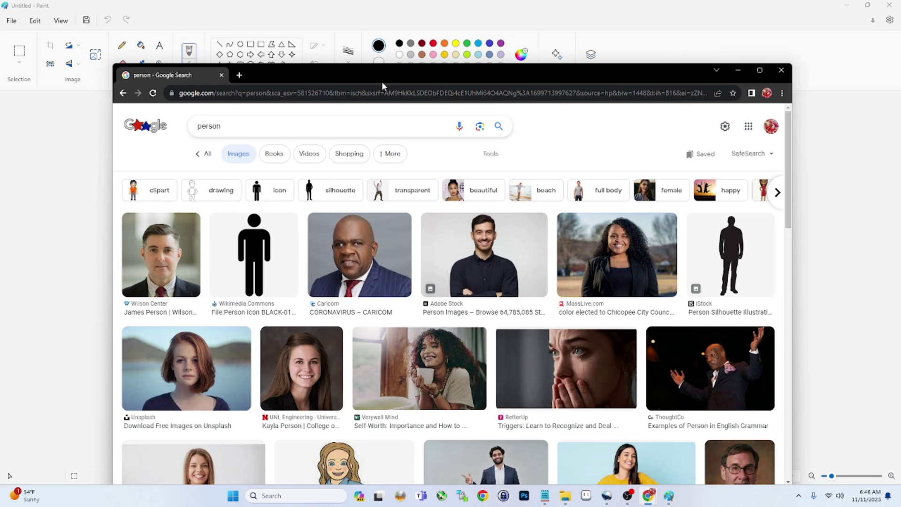
right_click(594, 258)
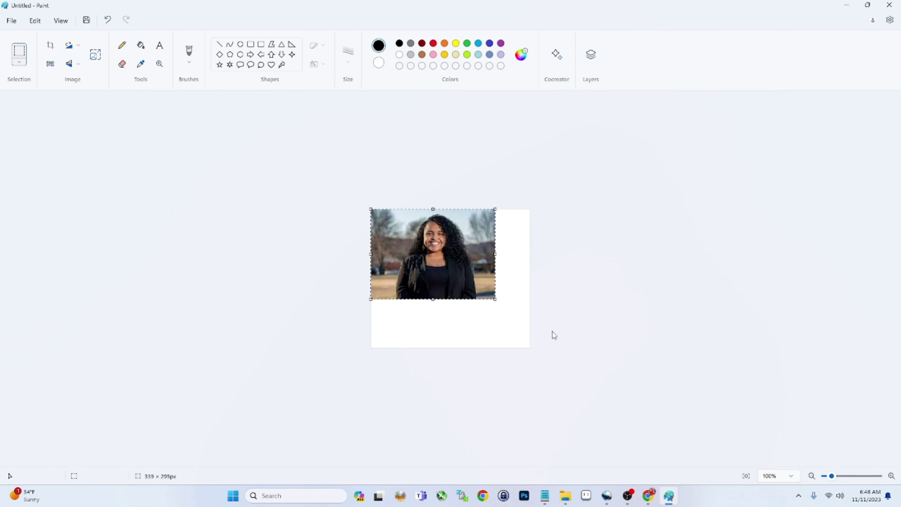
- Commit the pasted woman's photo and crop the Paint canvas to the photo's size
click(527, 337)
scroll(527, 336, up, 3)
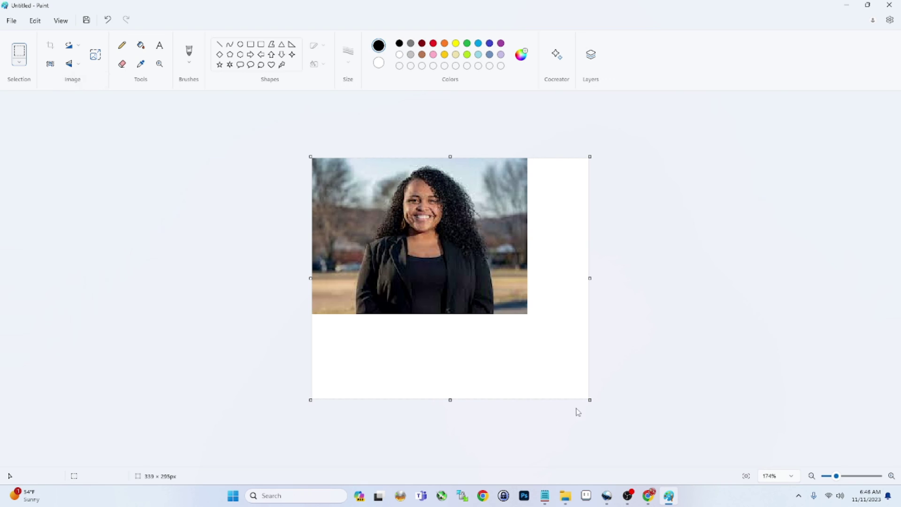
key(ctrl+z)
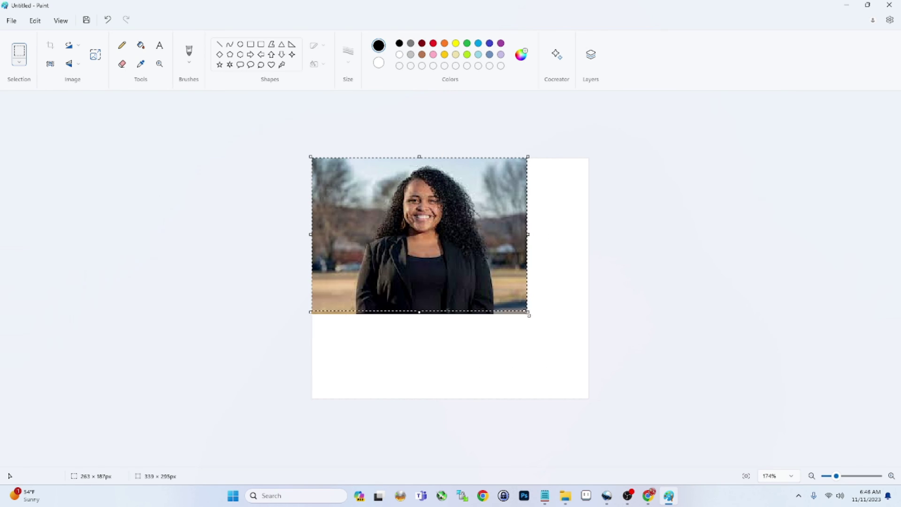
key(ctrl+shift+x)
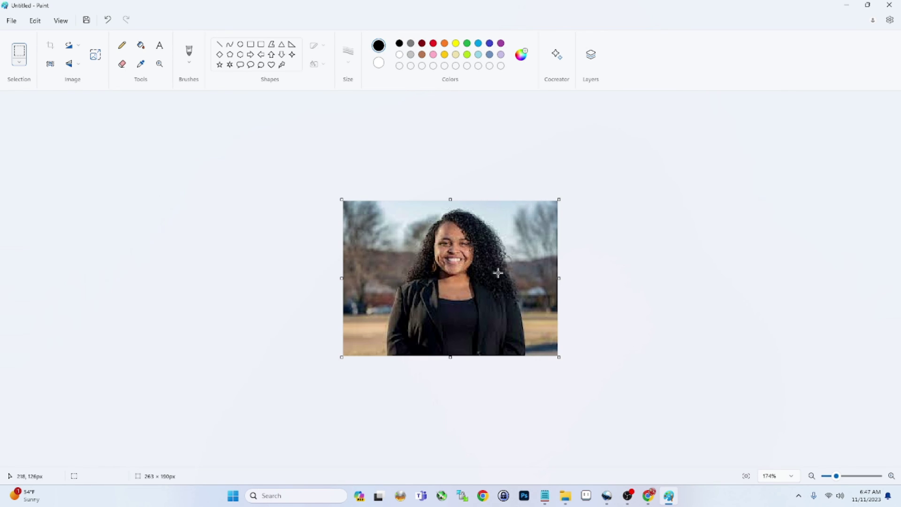
- Remove the portrait's background, then show the Layers and Cocreator panels
click(50, 64)
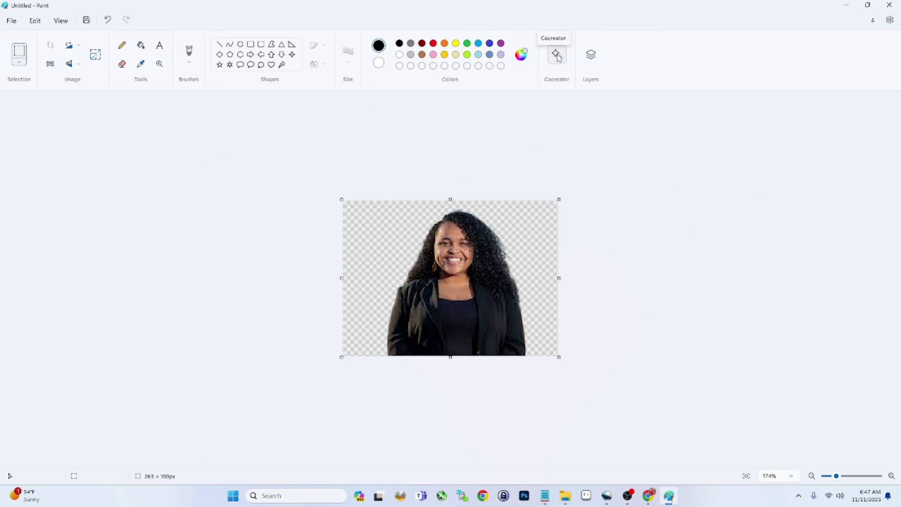
click(591, 56)
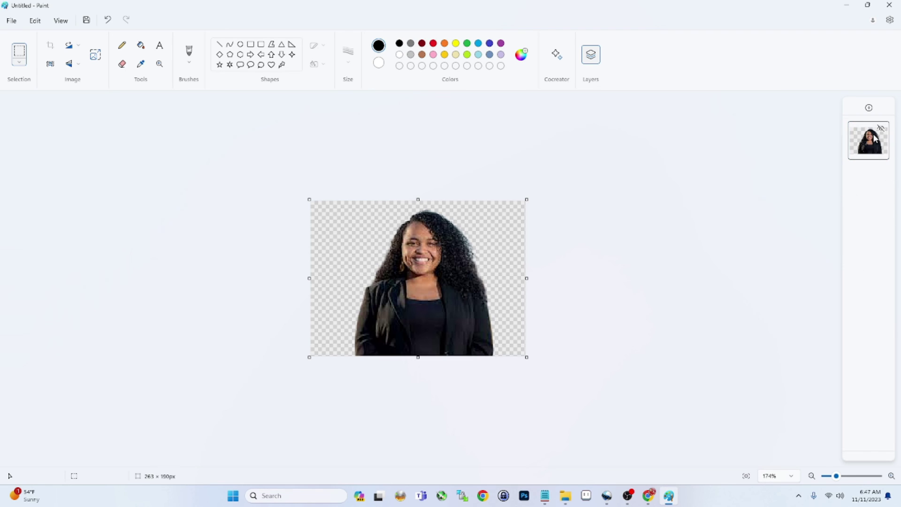
click(556, 57)
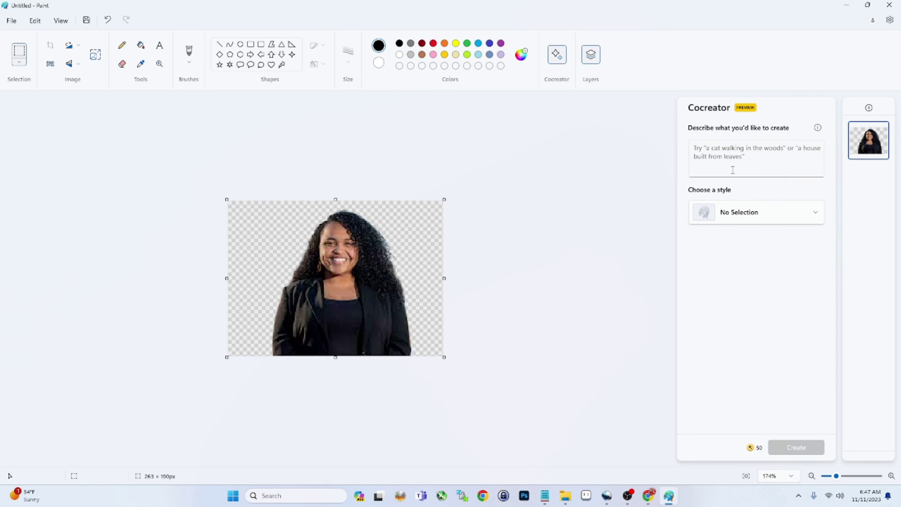
- Generate Cocreator images from the prompt 'a castle in ancient rome'
click(757, 159)
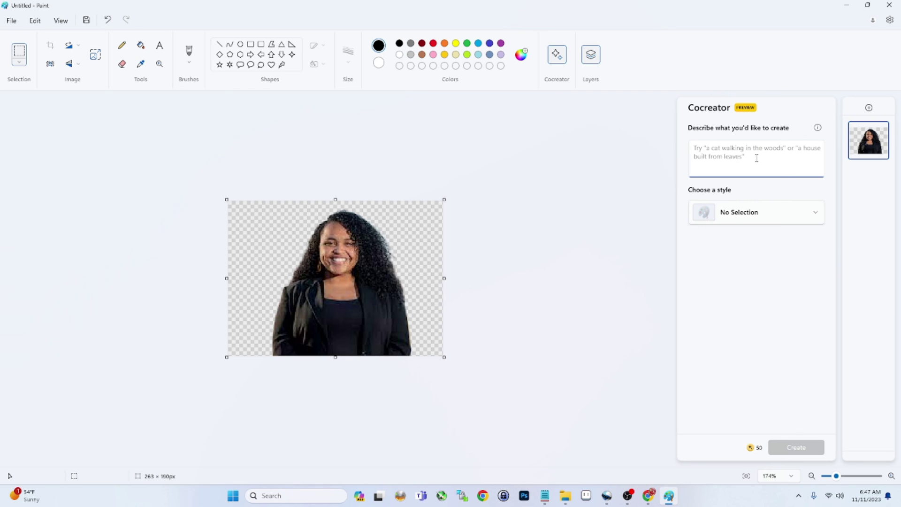
text(a castle in ancient rome)
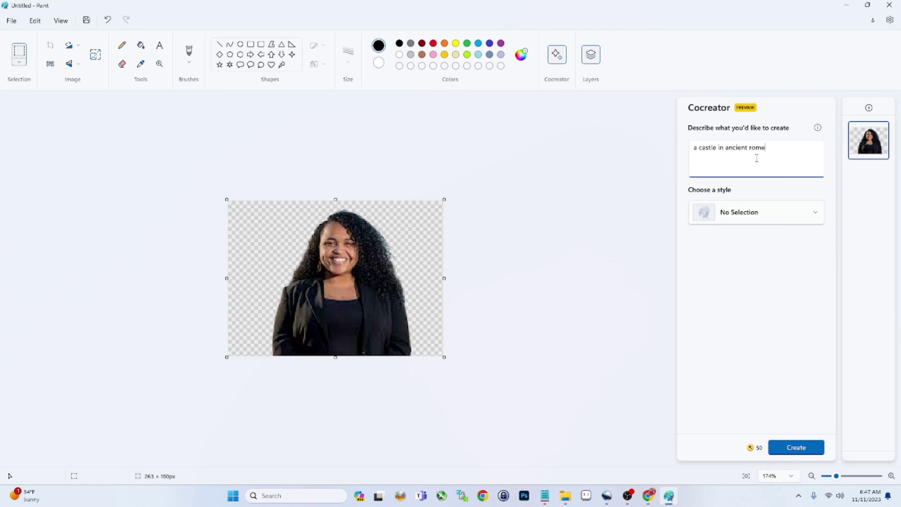
click(796, 446)
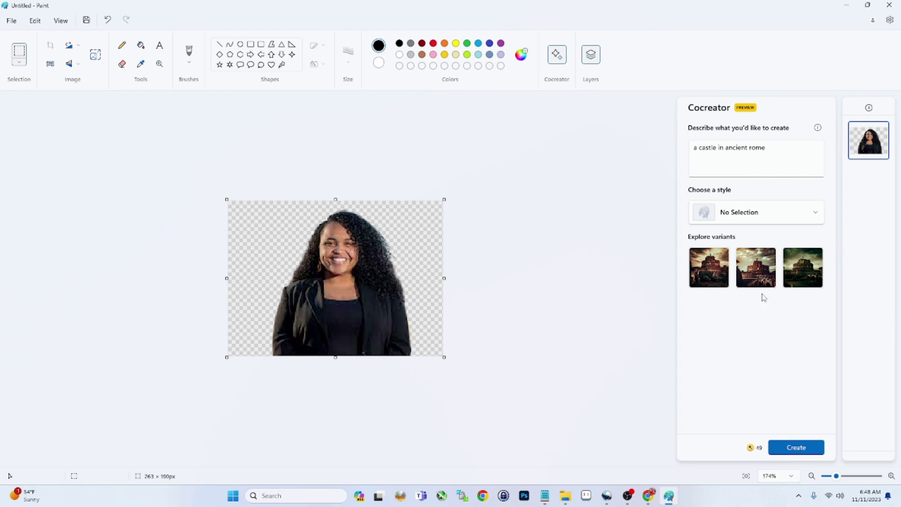
- Place the first castle variant on a new layer and move the woman's layer above it
click(760, 277)
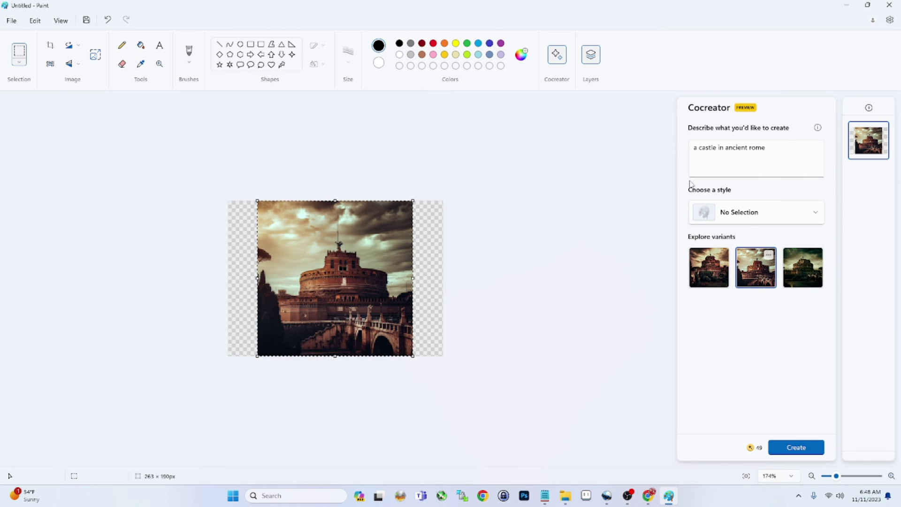
drag(358, 283, 563, 287)
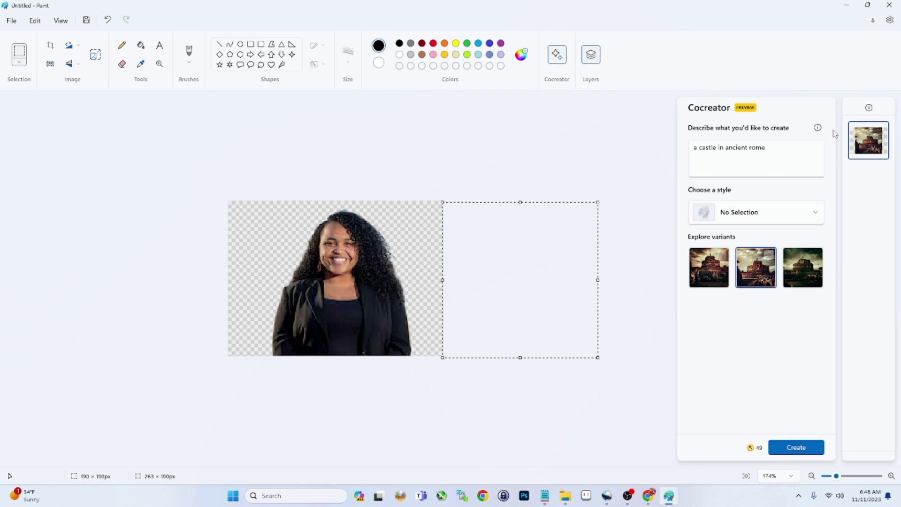
click(869, 107)
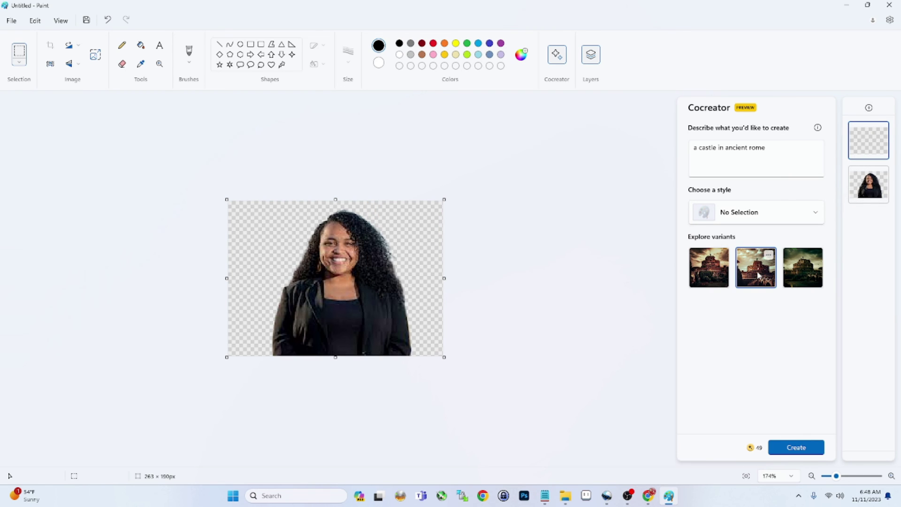
mouse_move(873, 151)
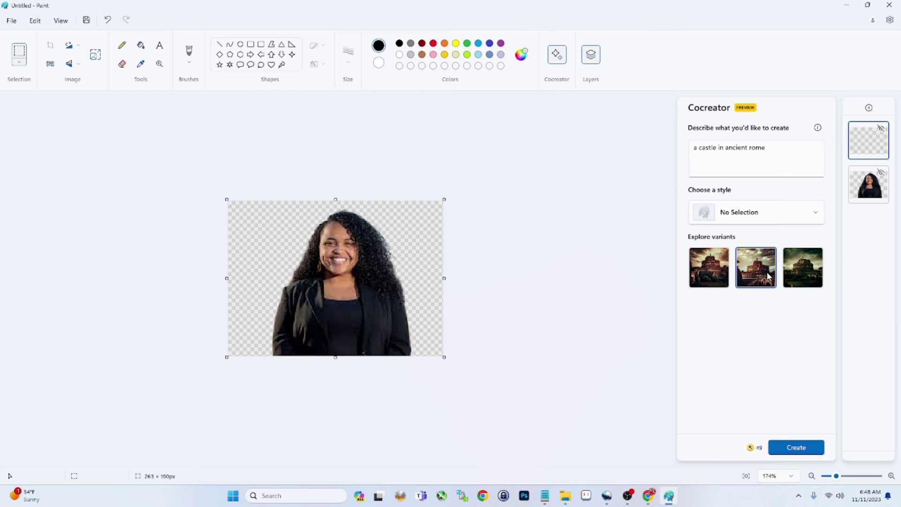
click(717, 282)
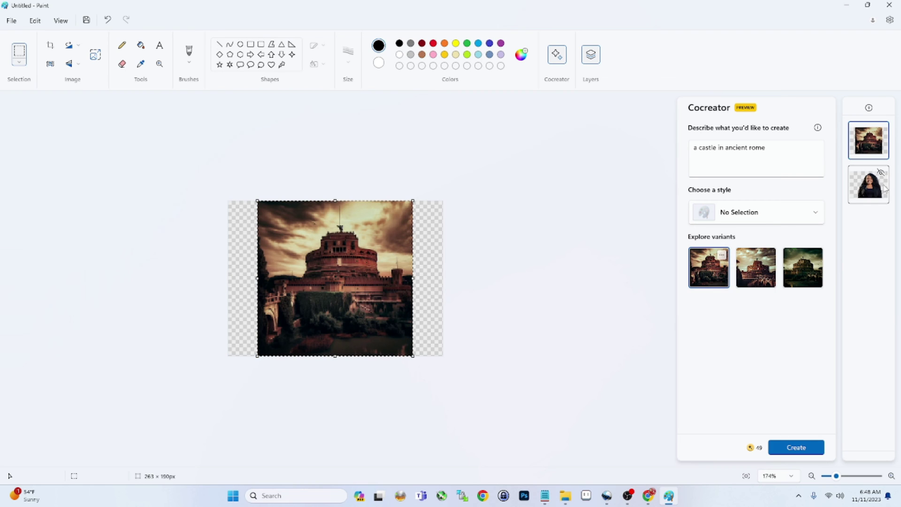
drag(870, 185, 866, 127)
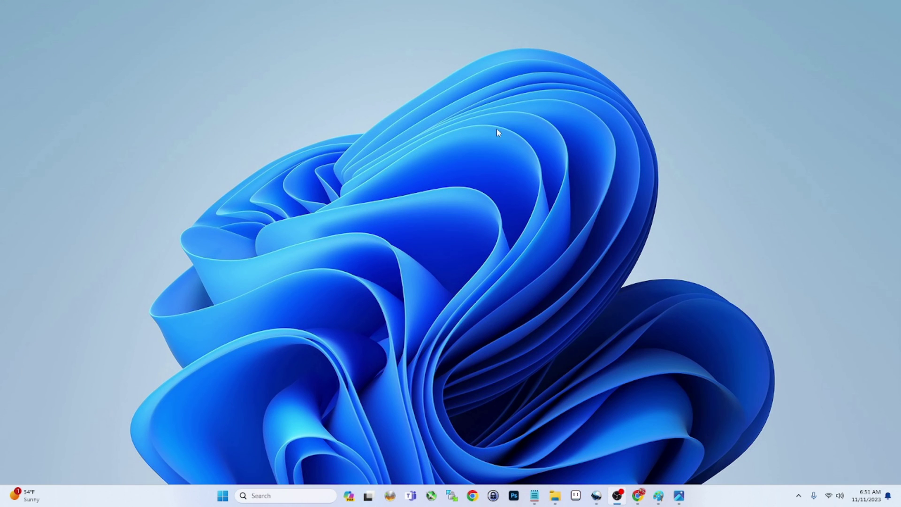
- Open the dog photo IMG_0685.JPG from the Photos library in the editor, moving its window aside
click(679, 496)
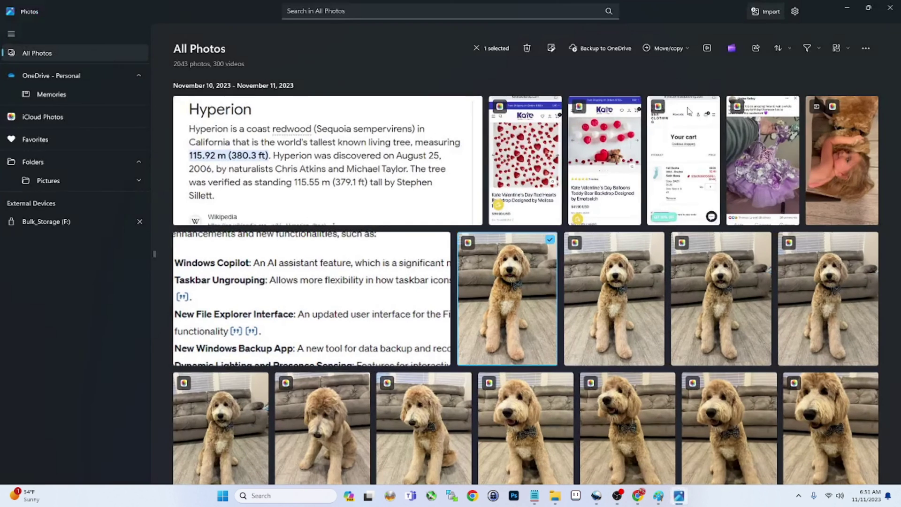
right_click(501, 281)
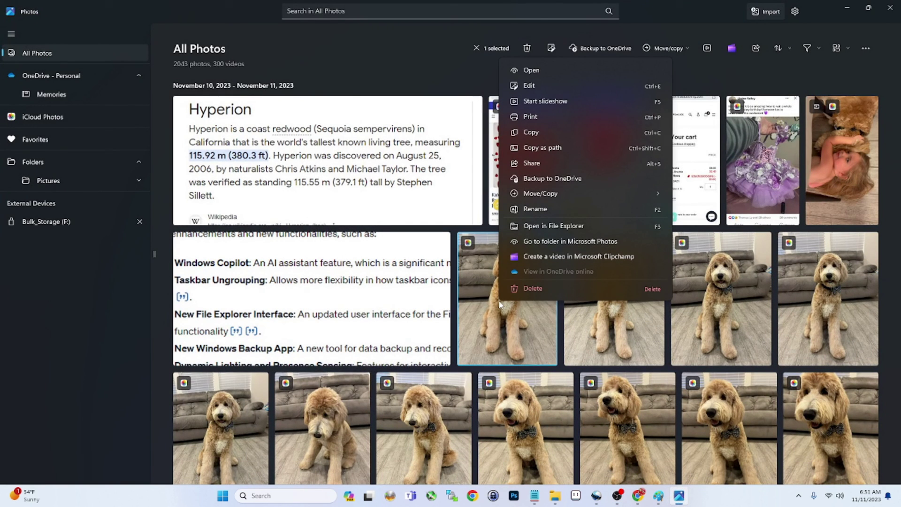
click(530, 86)
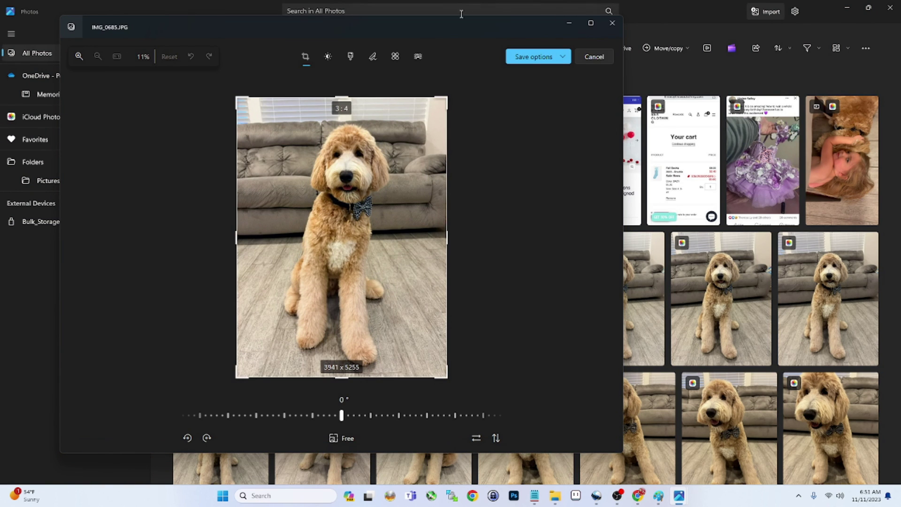
drag(432, 29, 502, 41)
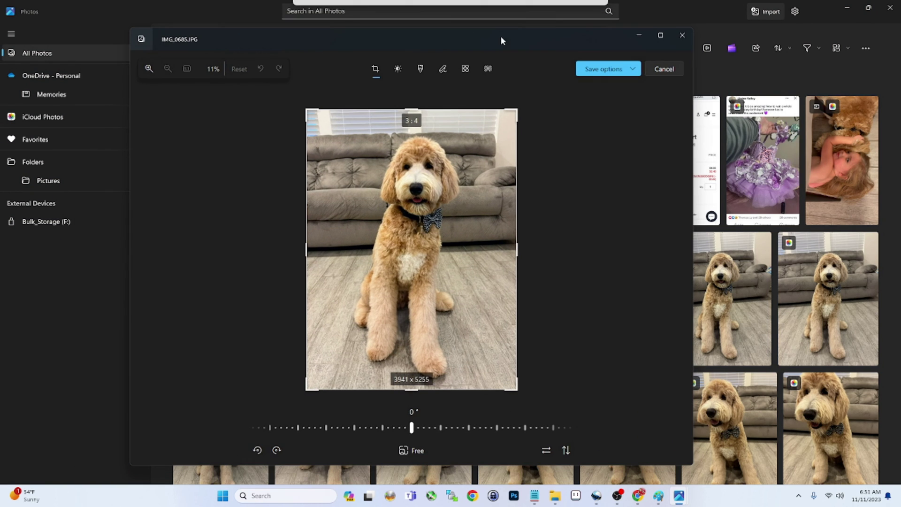
- Blur the dog photo's background at intensity 95, then preview the Remove and Replace options
click(489, 71)
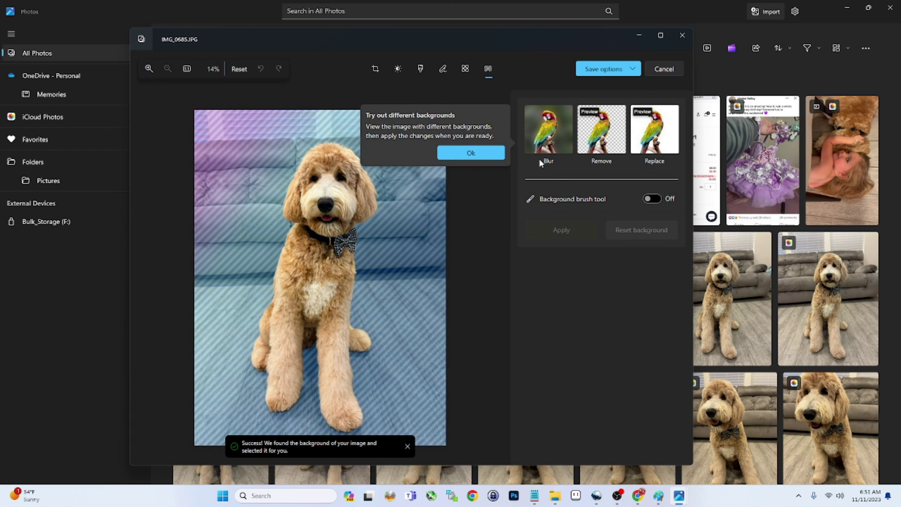
click(548, 147)
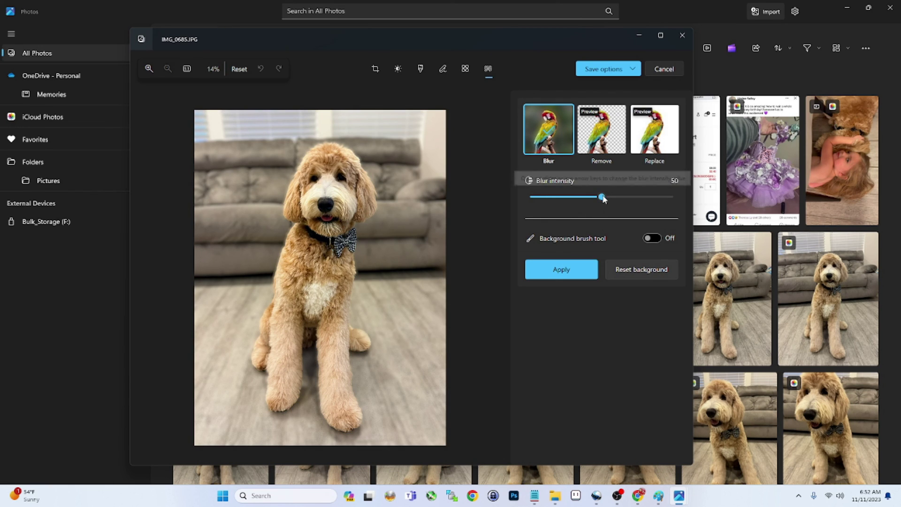
drag(603, 197, 660, 198)
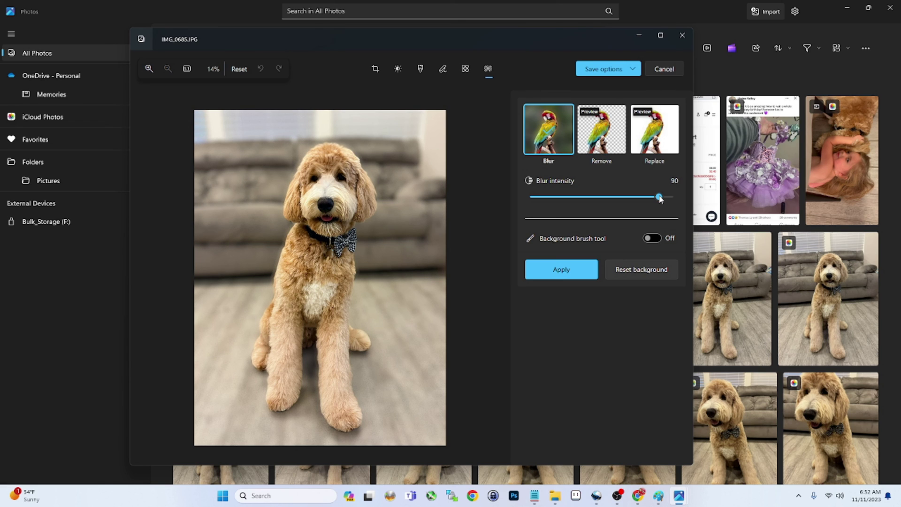
drag(597, 195, 528, 197)
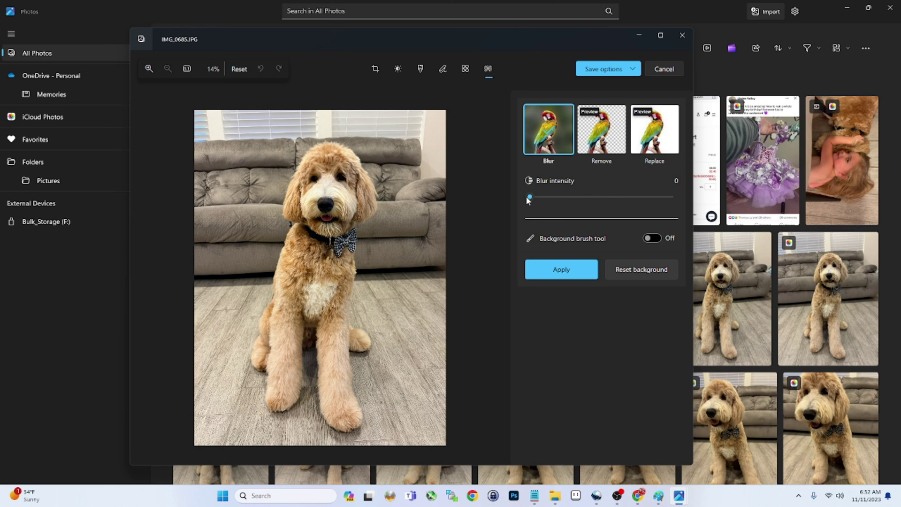
drag(528, 200, 626, 199)
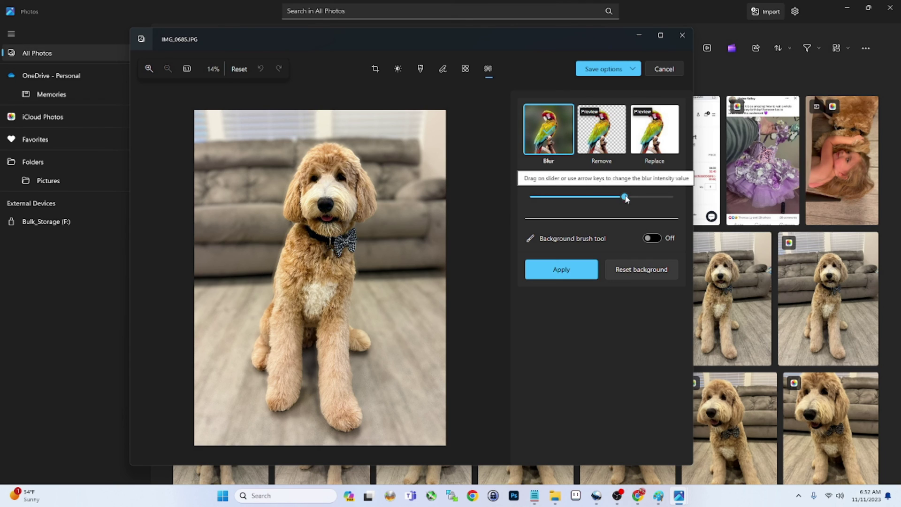
drag(624, 199, 669, 201)
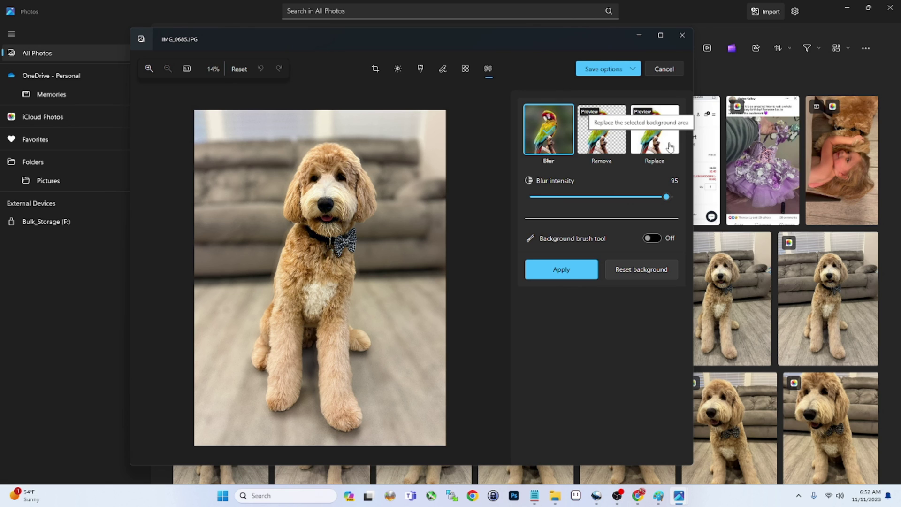
click(611, 133)
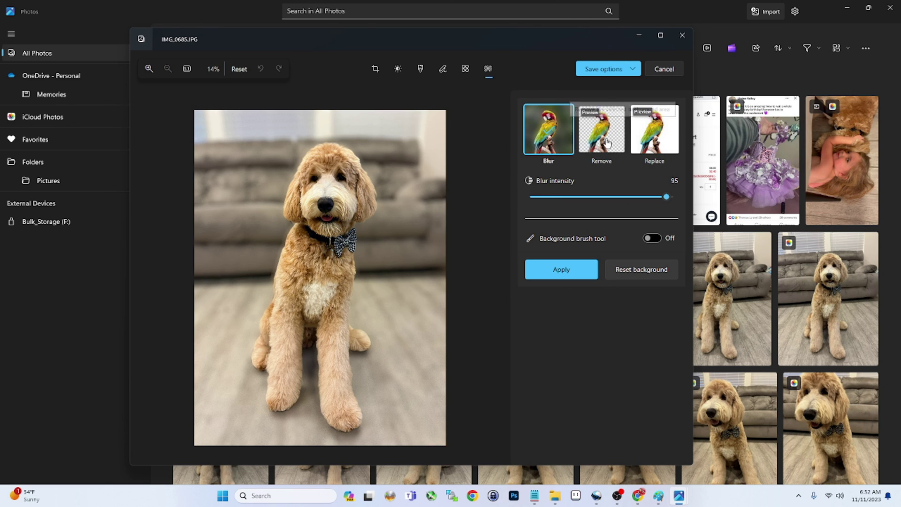
click(645, 141)
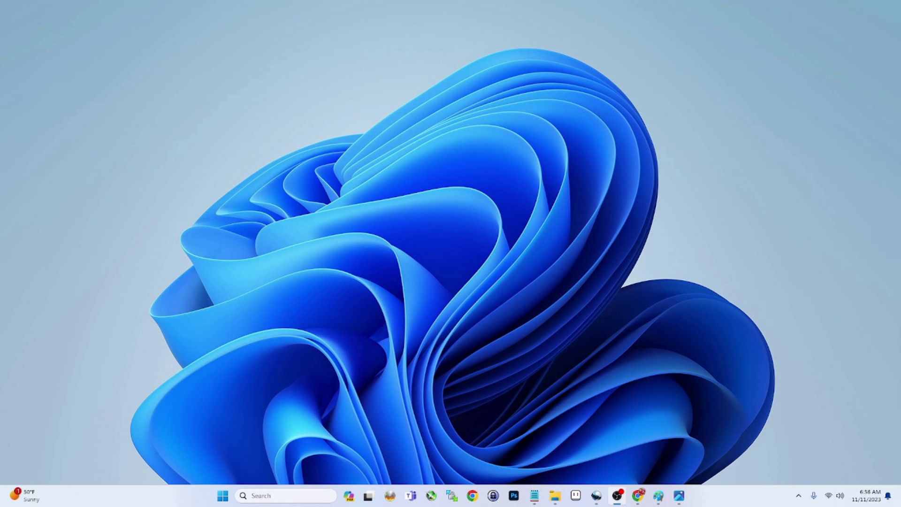
- Launch a new Notepad window and centre it on screen
click(533, 497)
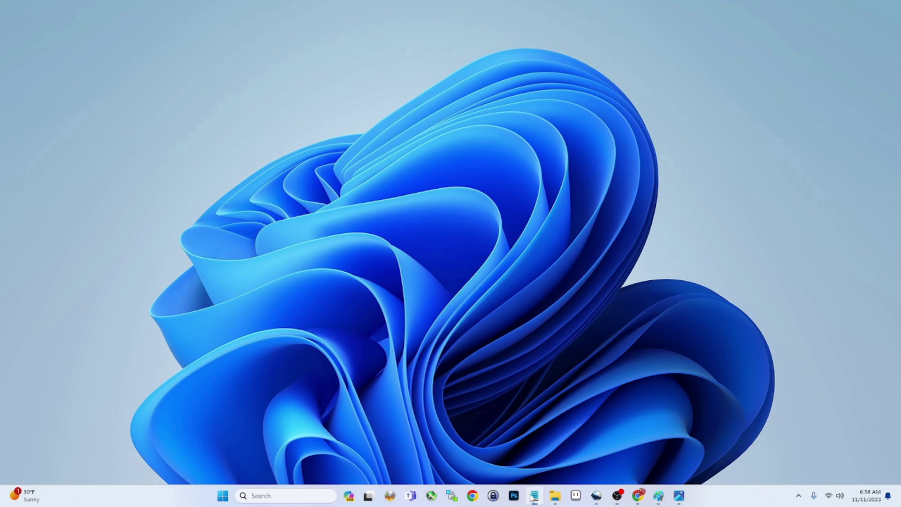
right_click(533, 496)
click(519, 441)
drag(899, 66, 438, 79)
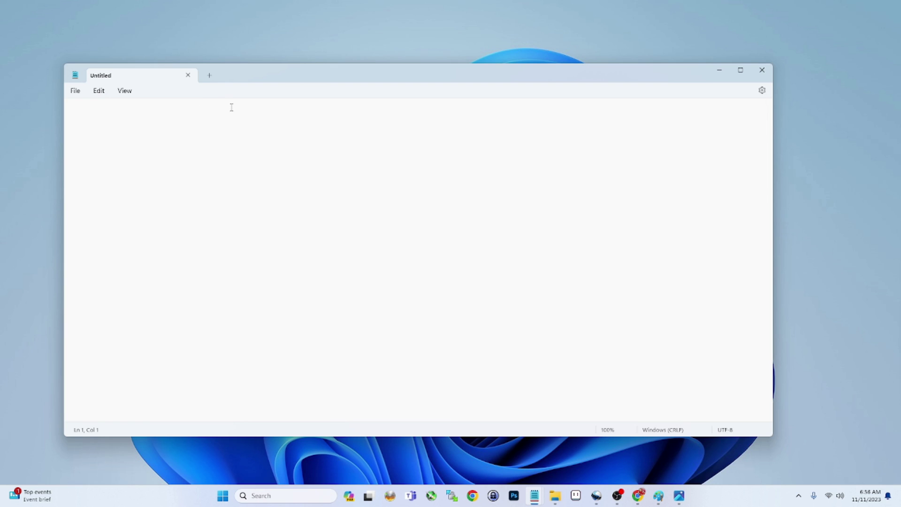
- Add three new tabs and type 'asdfasdfasdfgasdfbadb' in the fourth
click(209, 75)
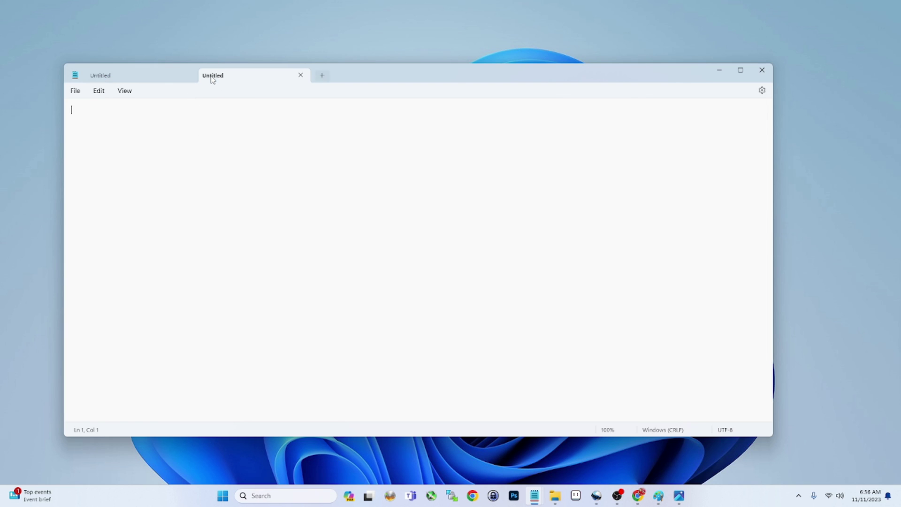
click(321, 79)
click(432, 77)
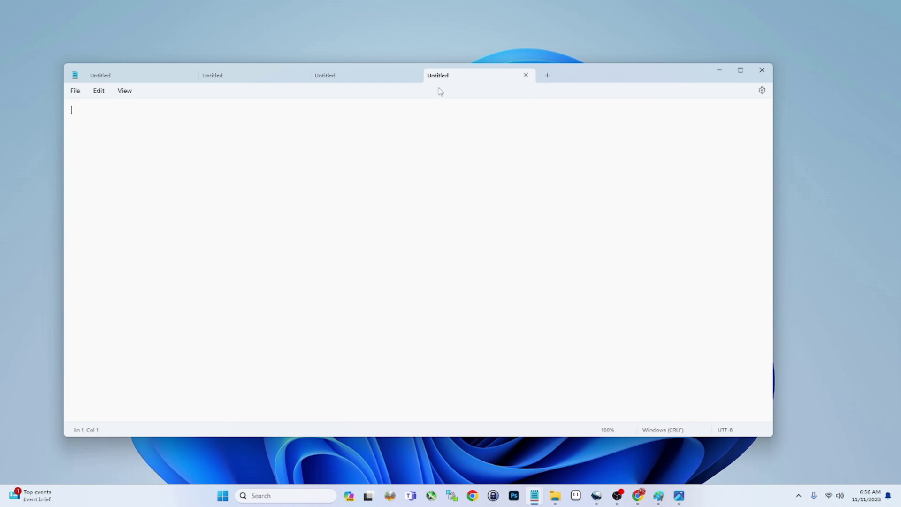
text(asdfasdfasdfgasdfbadb)
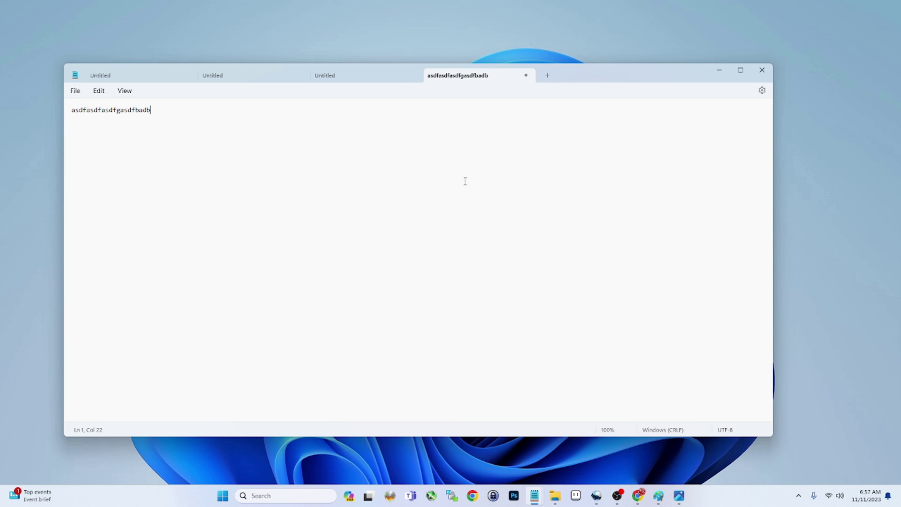
- Cycle through the three Untitled tabs back to the text tab, then minimize Notepad
click(125, 76)
click(210, 76)
click(360, 74)
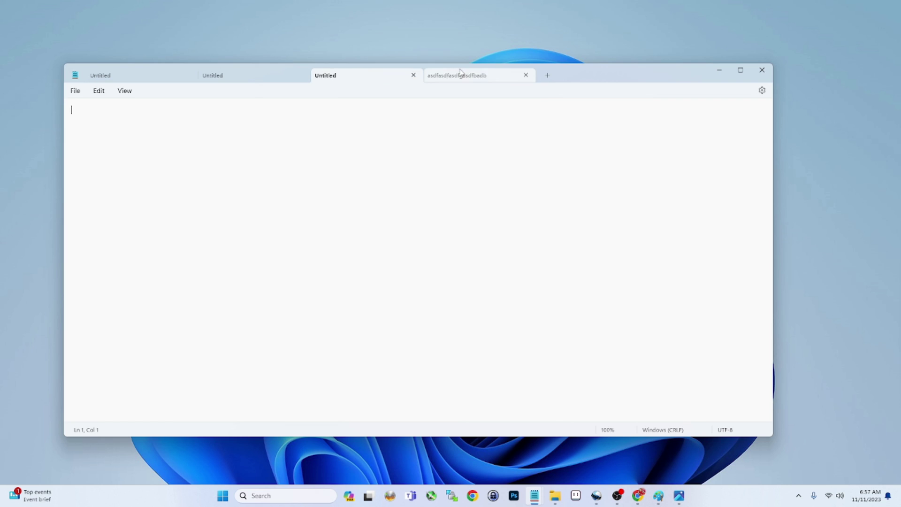
click(469, 75)
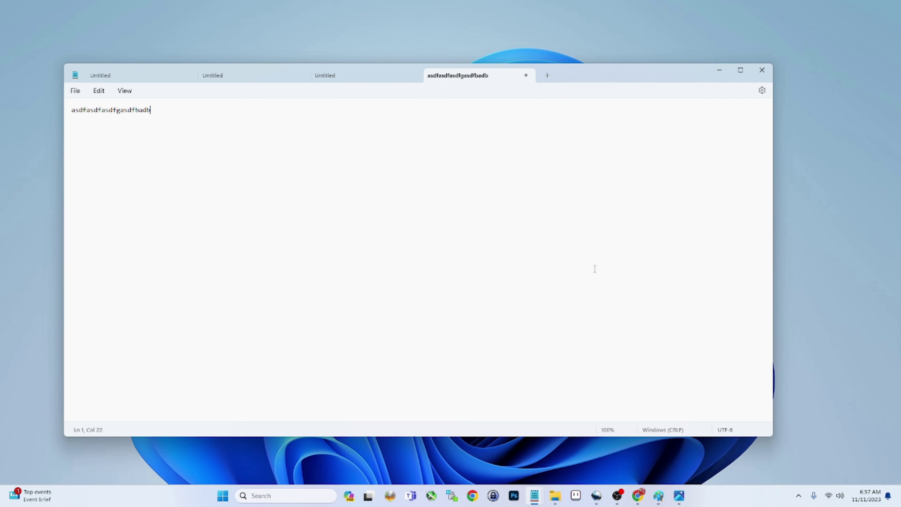
click(720, 73)
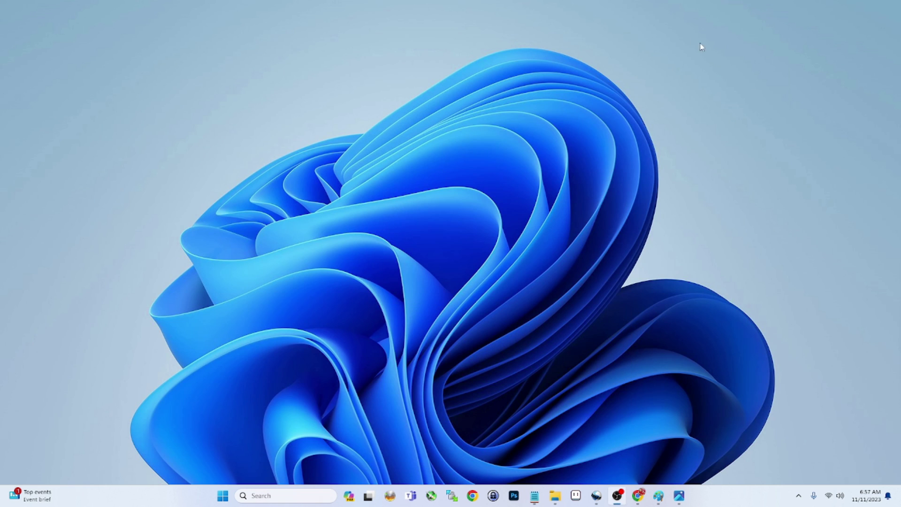
- Open System > About from the Start right-click menu and scroll to the Windows 11 Pro 23H2 specifications
right_click(223, 500)
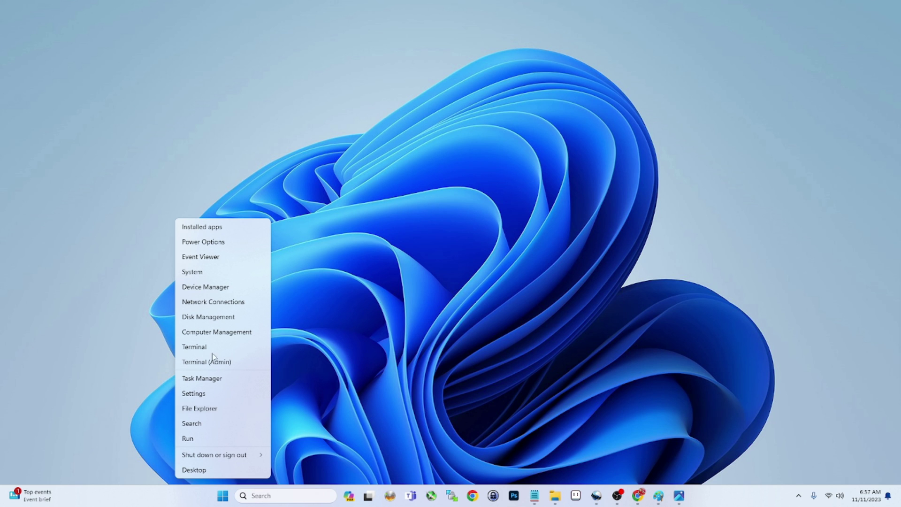
click(209, 272)
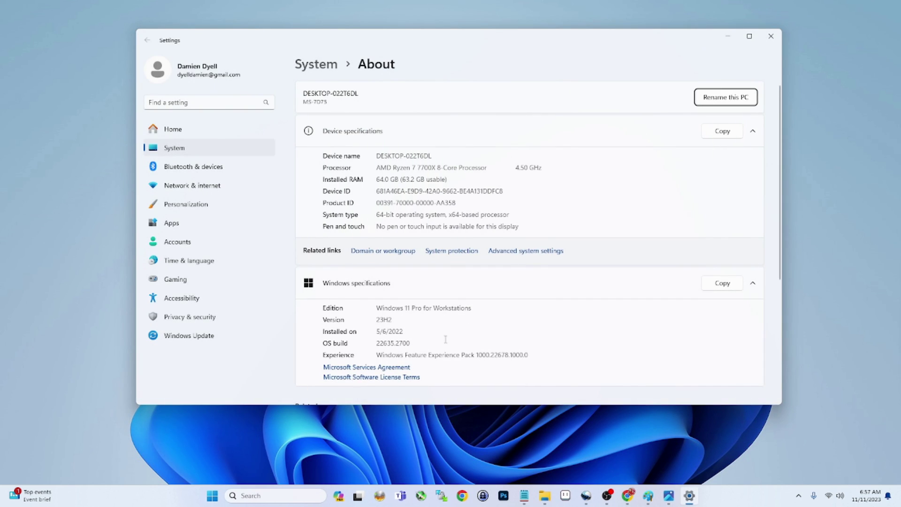
scroll(470, 266, down, 1)
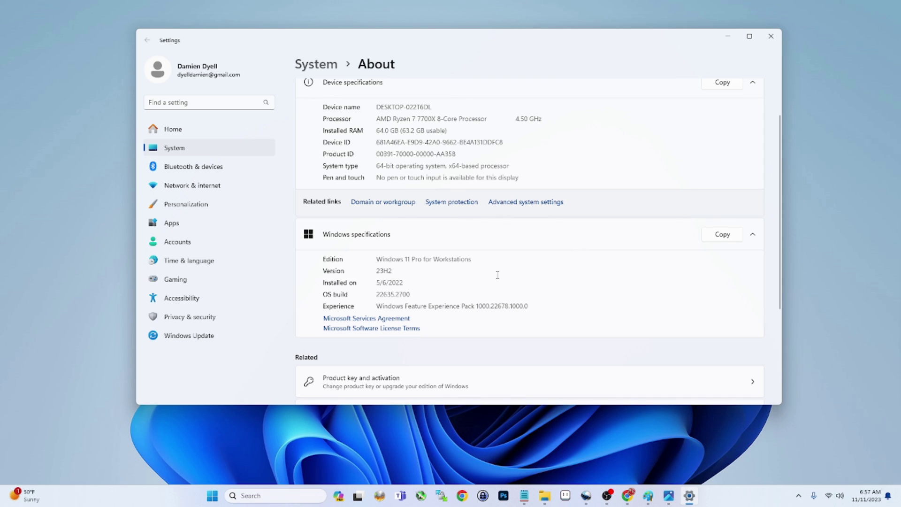